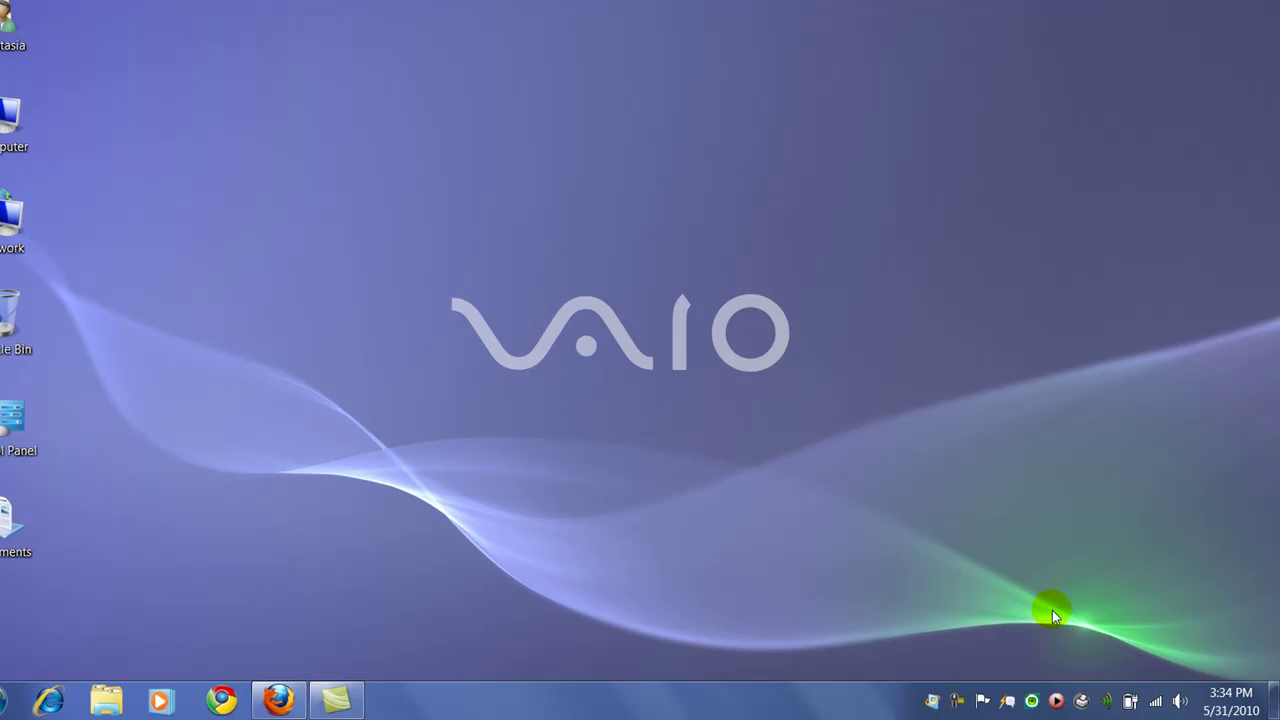
# Temporarily disable ESET NOD32's Antivirus and antispyware protection
pyautogui.moveTo(1033, 703)
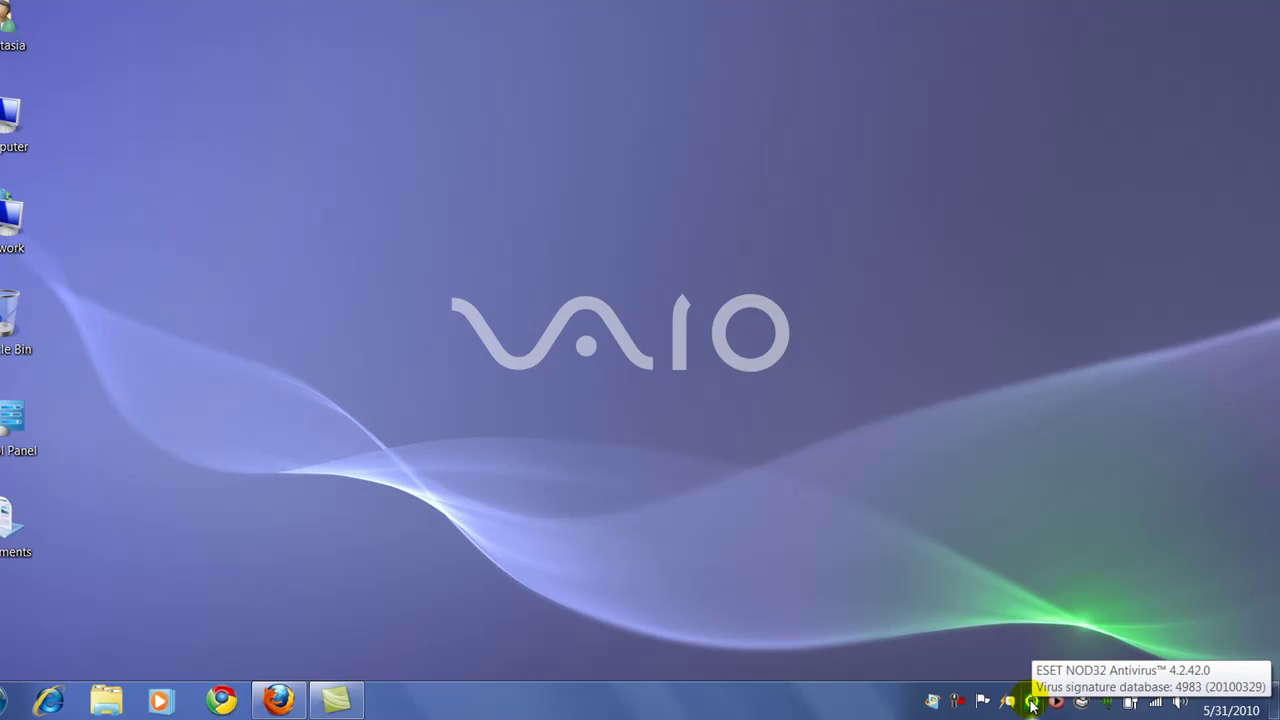
pyautogui.rightClick(1033, 703)
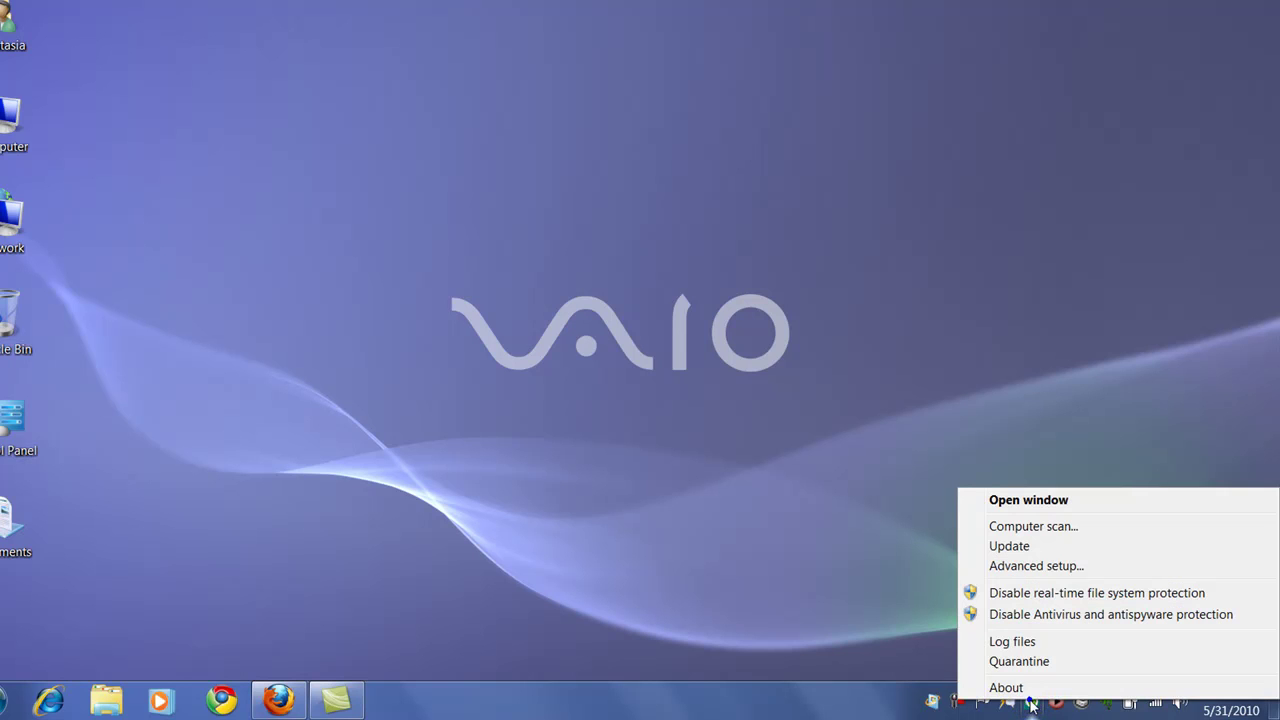
pyautogui.click(985, 616)
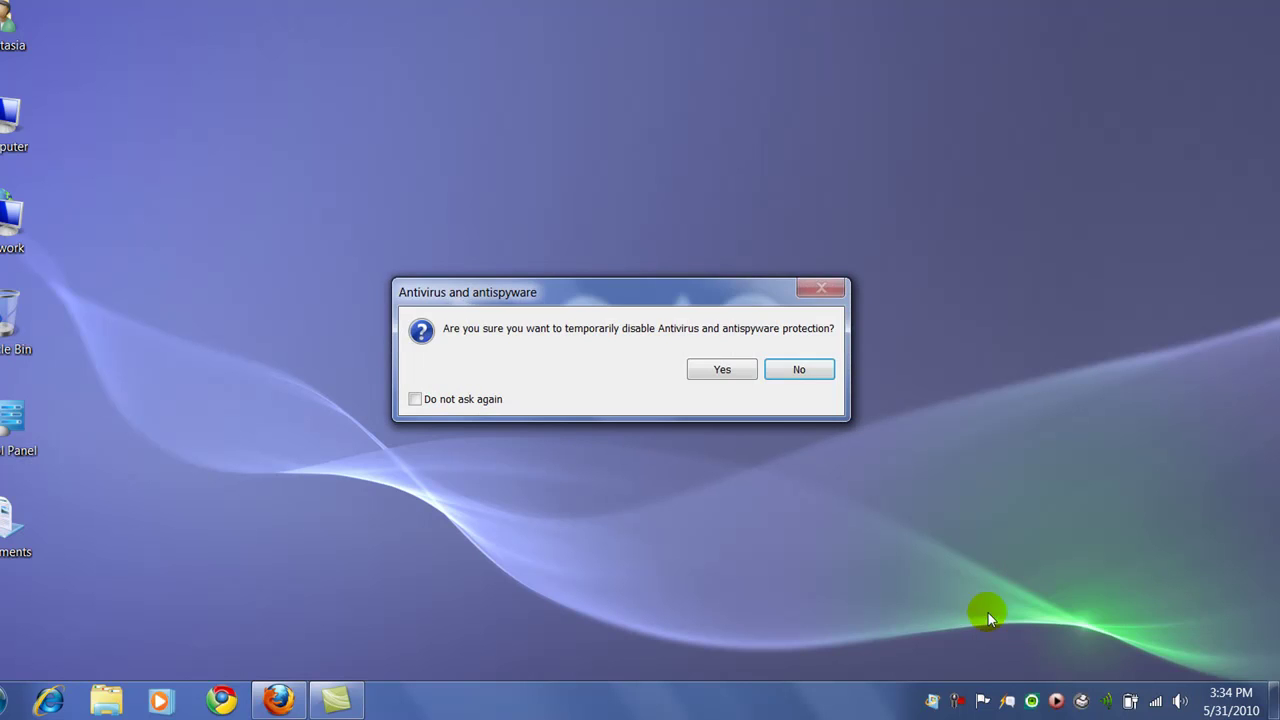
pyautogui.click(730, 368)
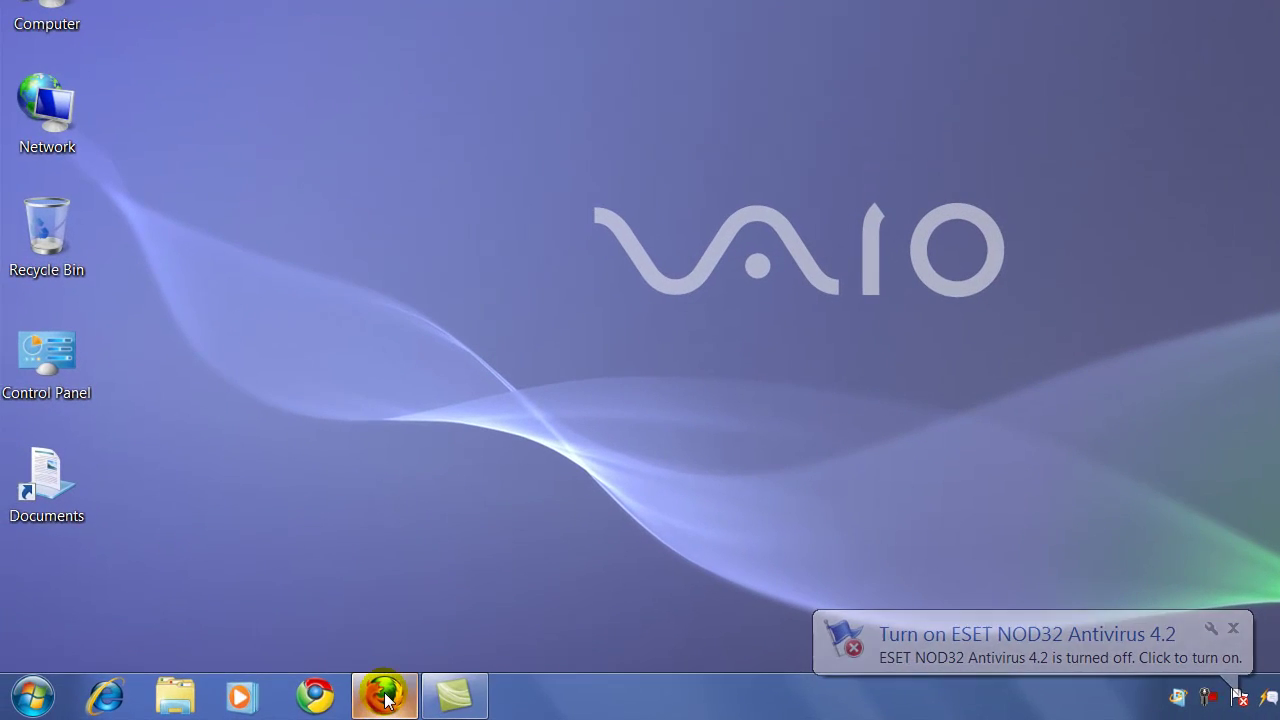
# Switch to Firefox, save the standard http eicar.com file from the EICAR Anti-Malware Testfile page to the Desktop, and close the browser
pyautogui.moveTo(303, 700)
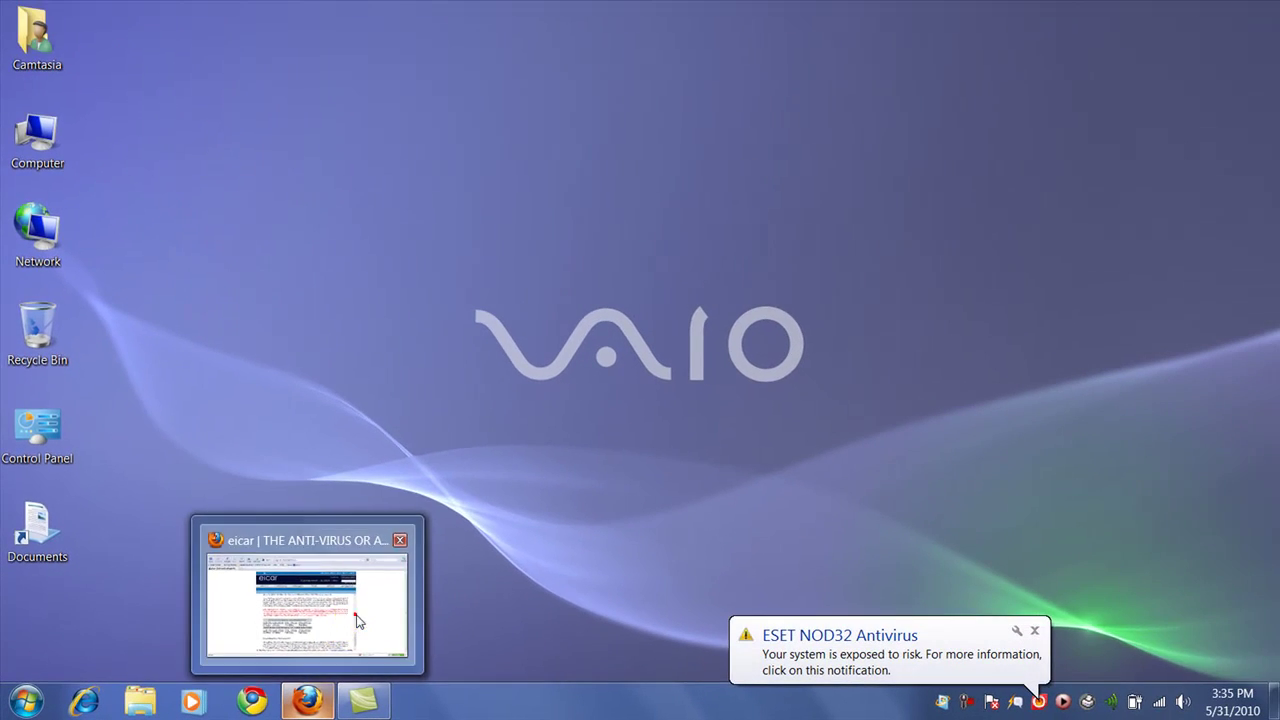
pyautogui.click(420, 555)
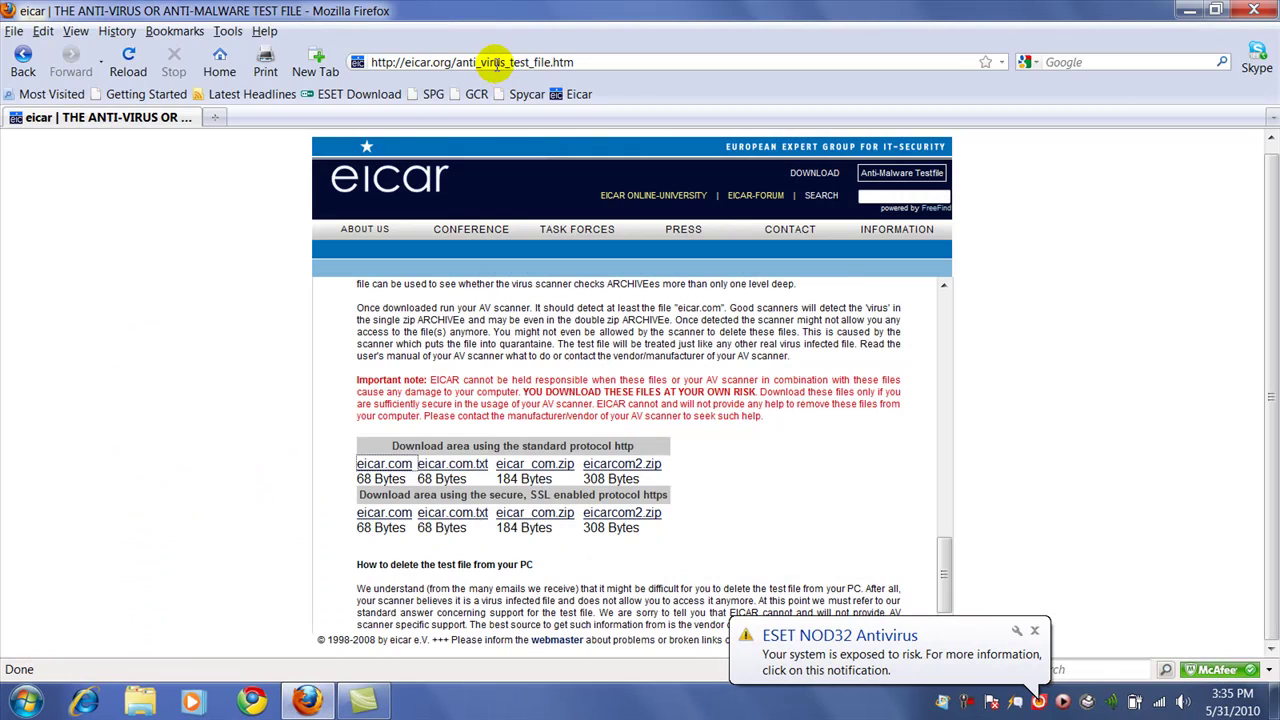
pyautogui.click(887, 176)
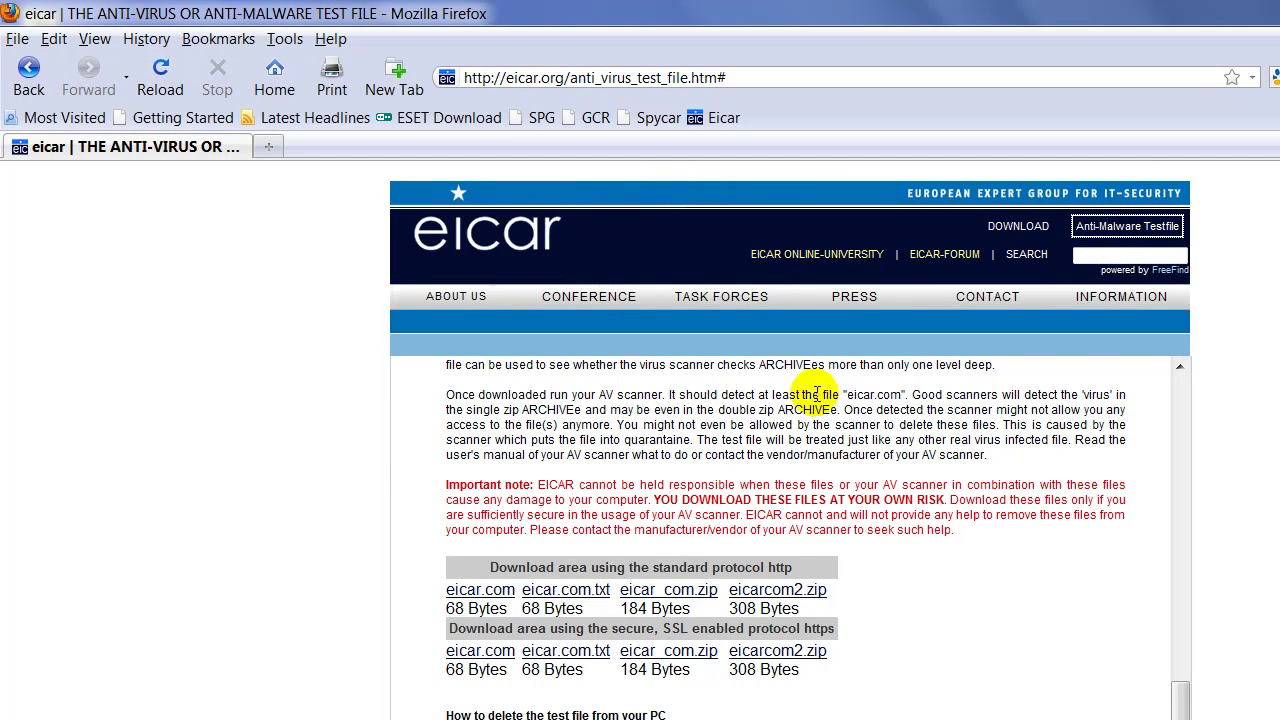
pyautogui.click(480, 592)
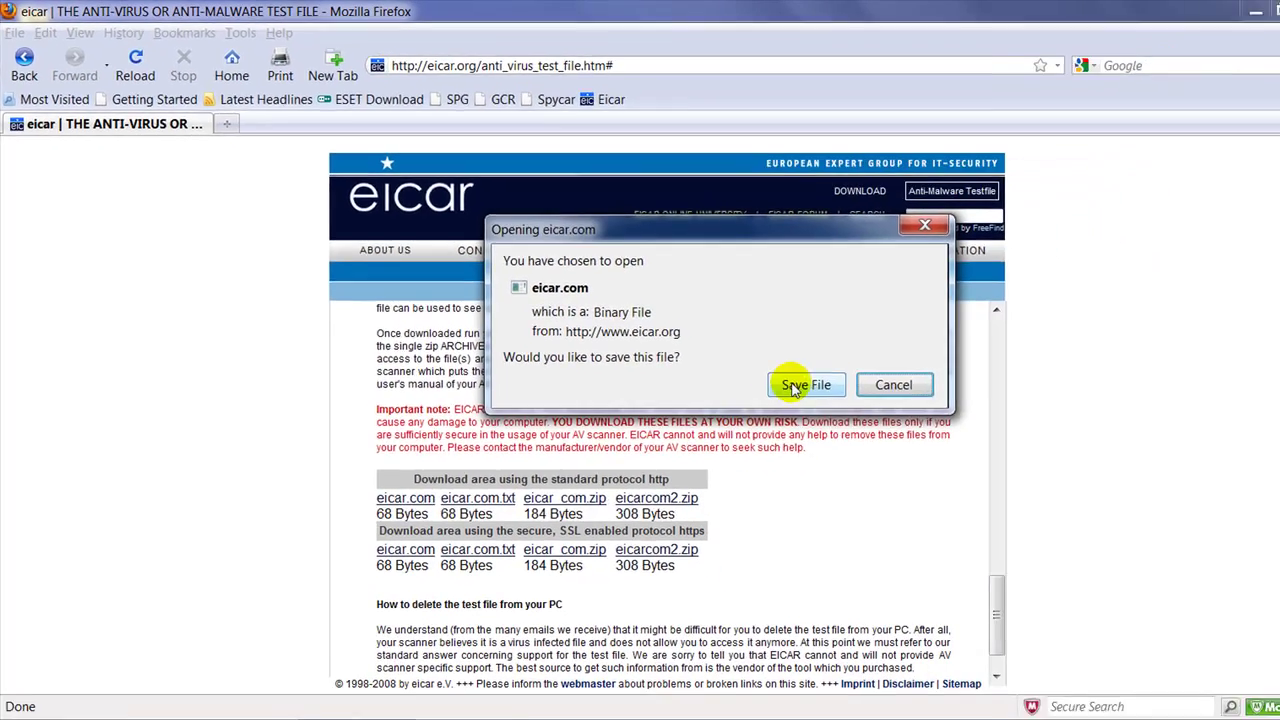
pyautogui.click(934, 449)
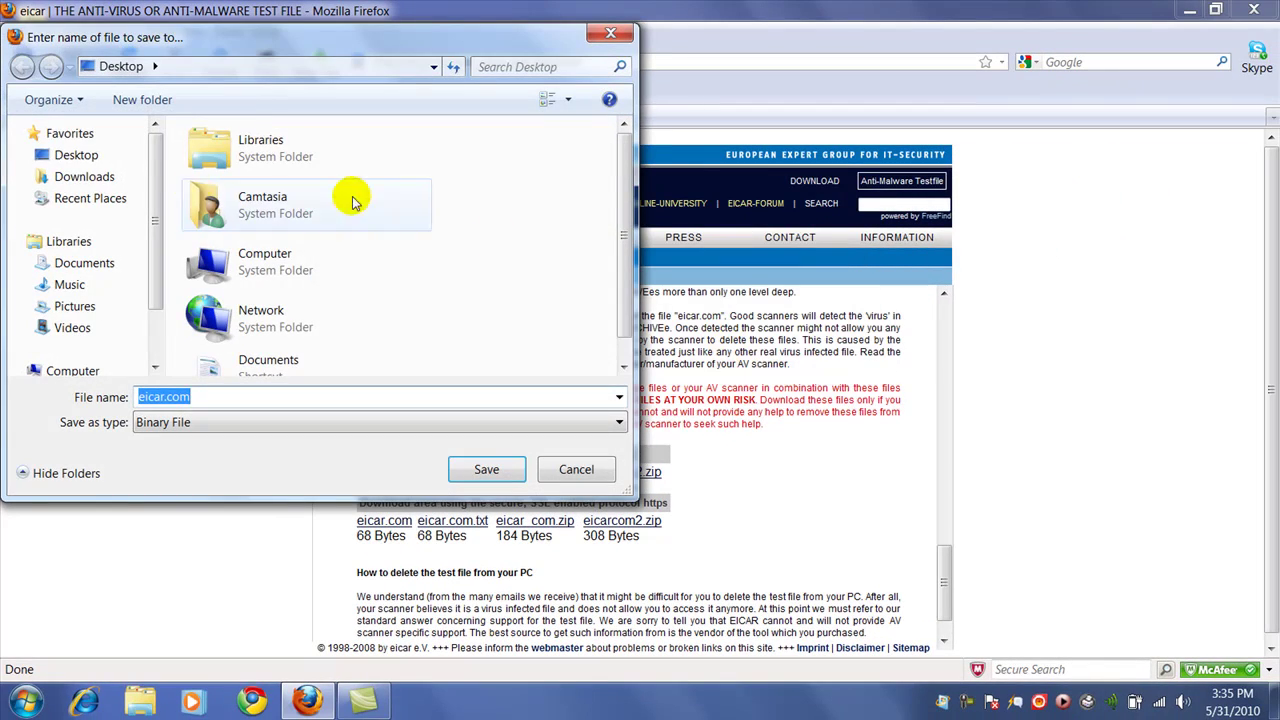
pyautogui.click(60, 156)
pyautogui.click(488, 470)
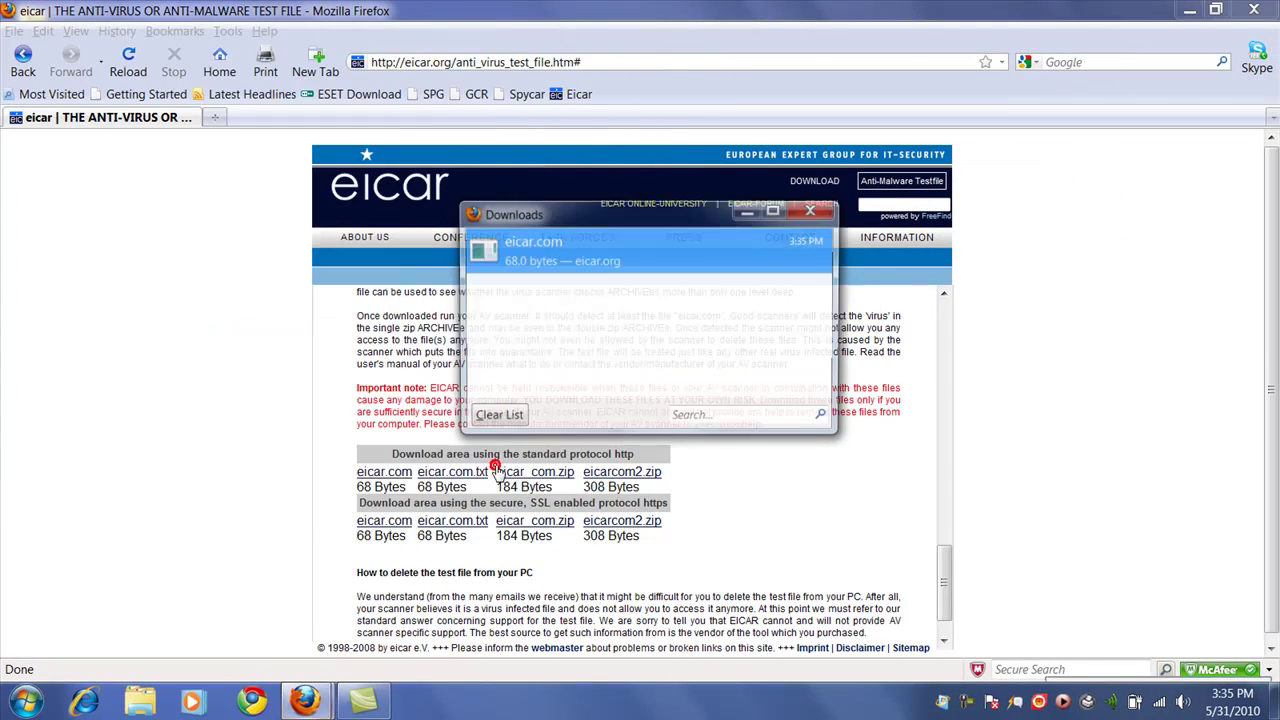
pyautogui.click(813, 209)
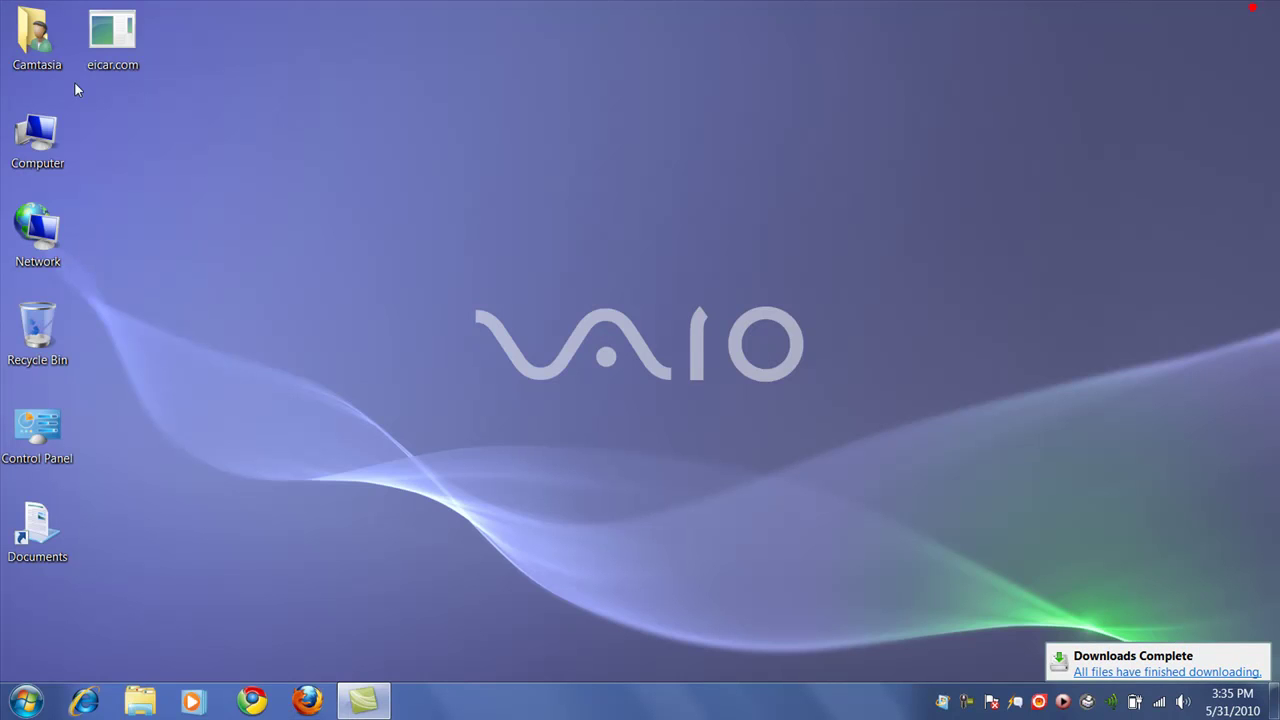
pyautogui.rightClick(115, 30)
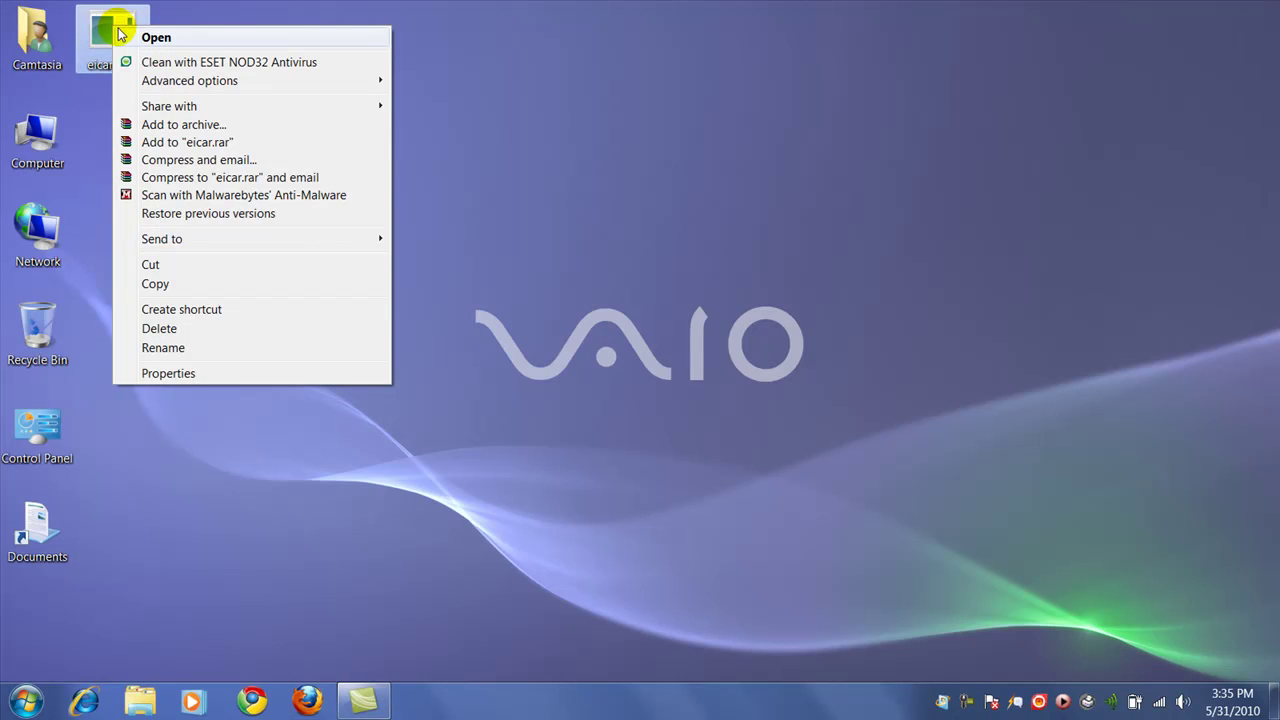
pyautogui.click(506, 71)
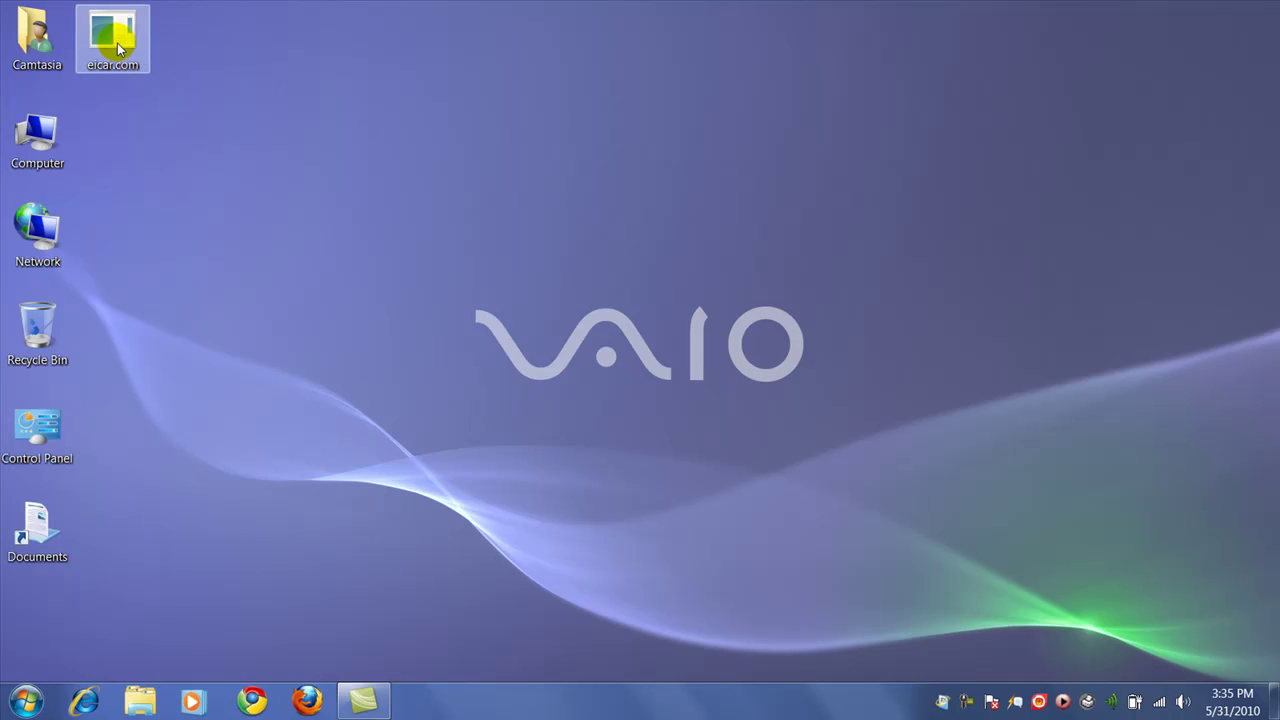
# Open the ESET NOD32 quarantine, delete both existing entries (HKLM_Run.exe and eicar.com), and minimize the window
pyautogui.rightClick(1040, 704)
pyautogui.click(1028, 658)
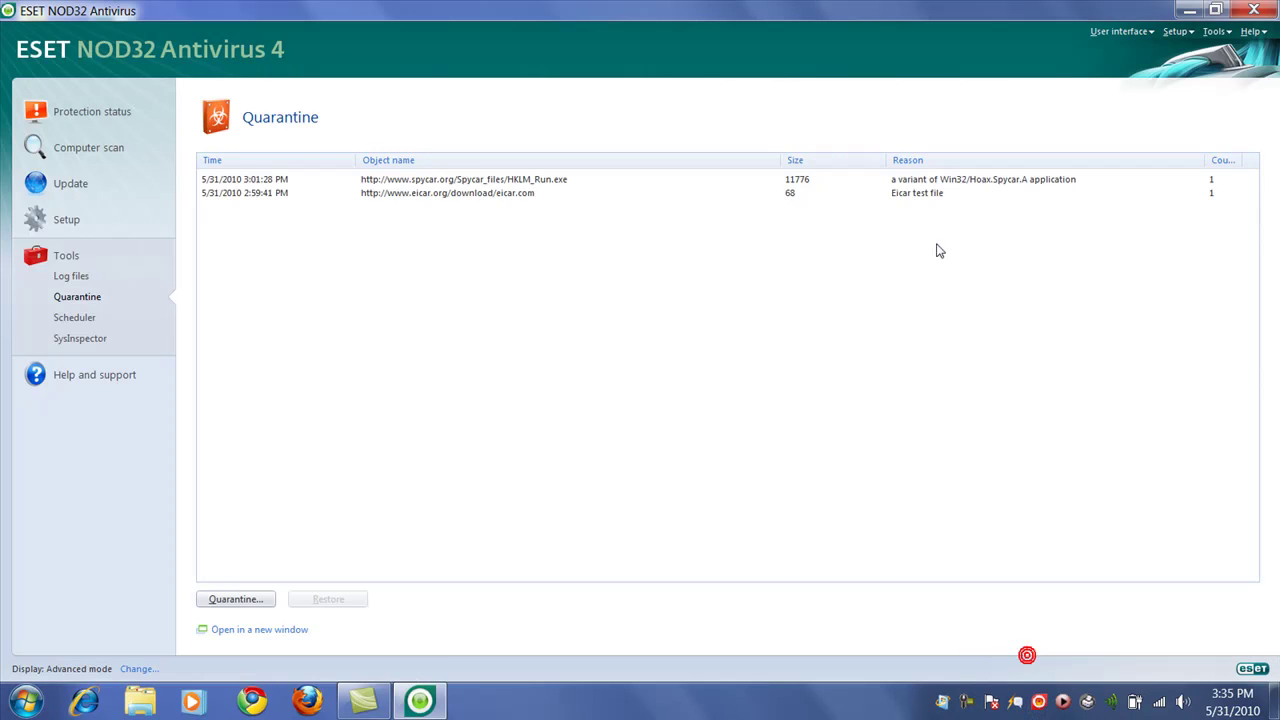
pyautogui.moveTo(306, 220); pyautogui.dragTo(298, 188)
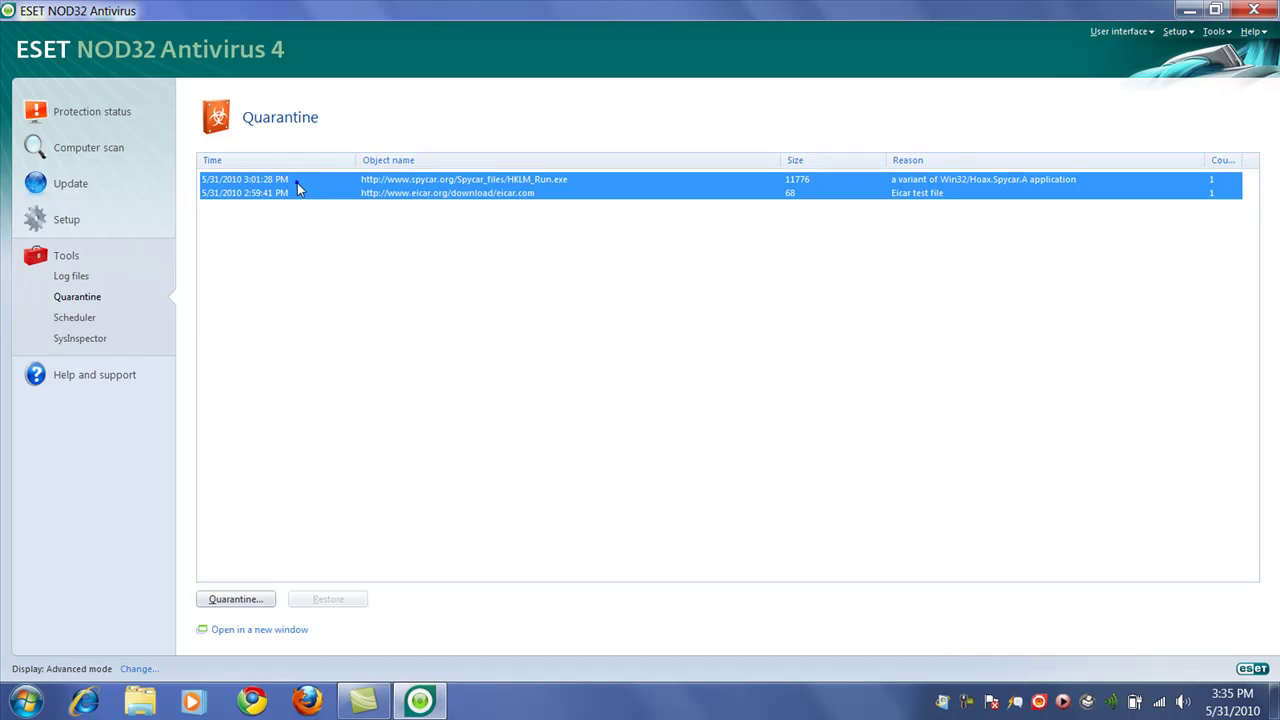
pyautogui.rightClick(298, 188)
pyautogui.click(331, 273)
pyautogui.click(727, 381)
pyautogui.click(1189, 10)
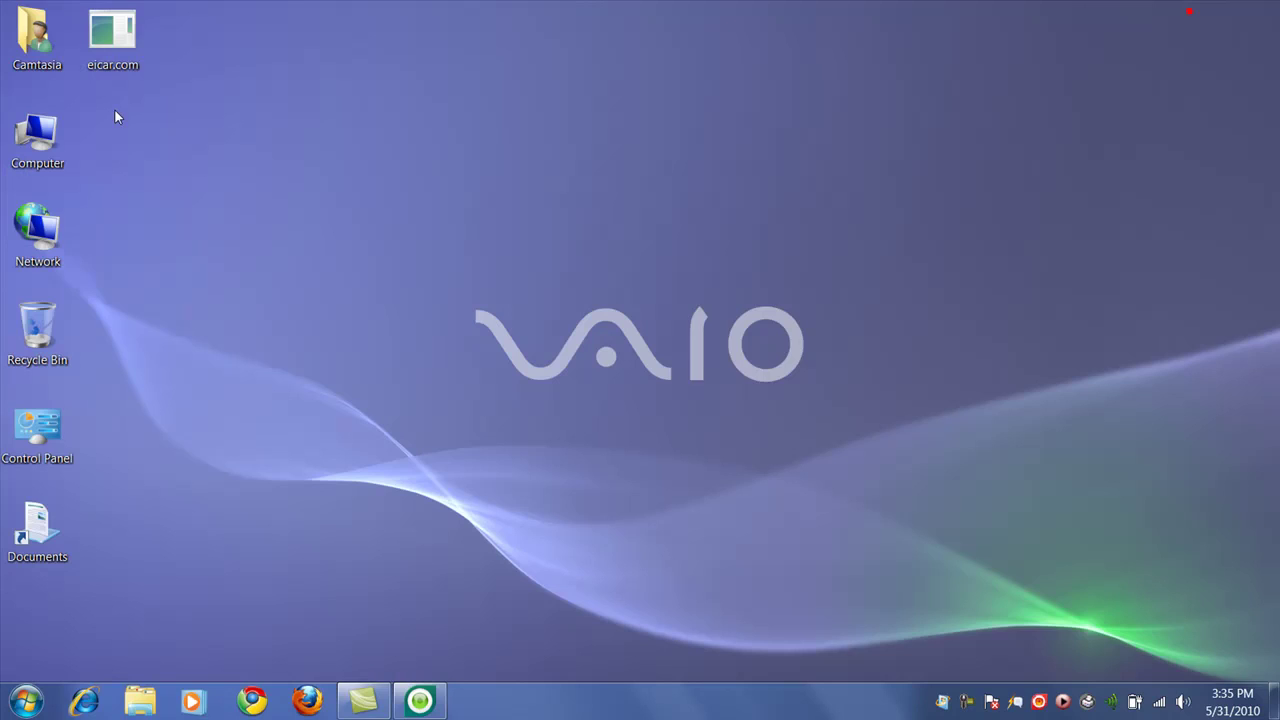
# Re-enable ESET NOD32's Antivirus and antispyware protection
pyautogui.click(117, 36)
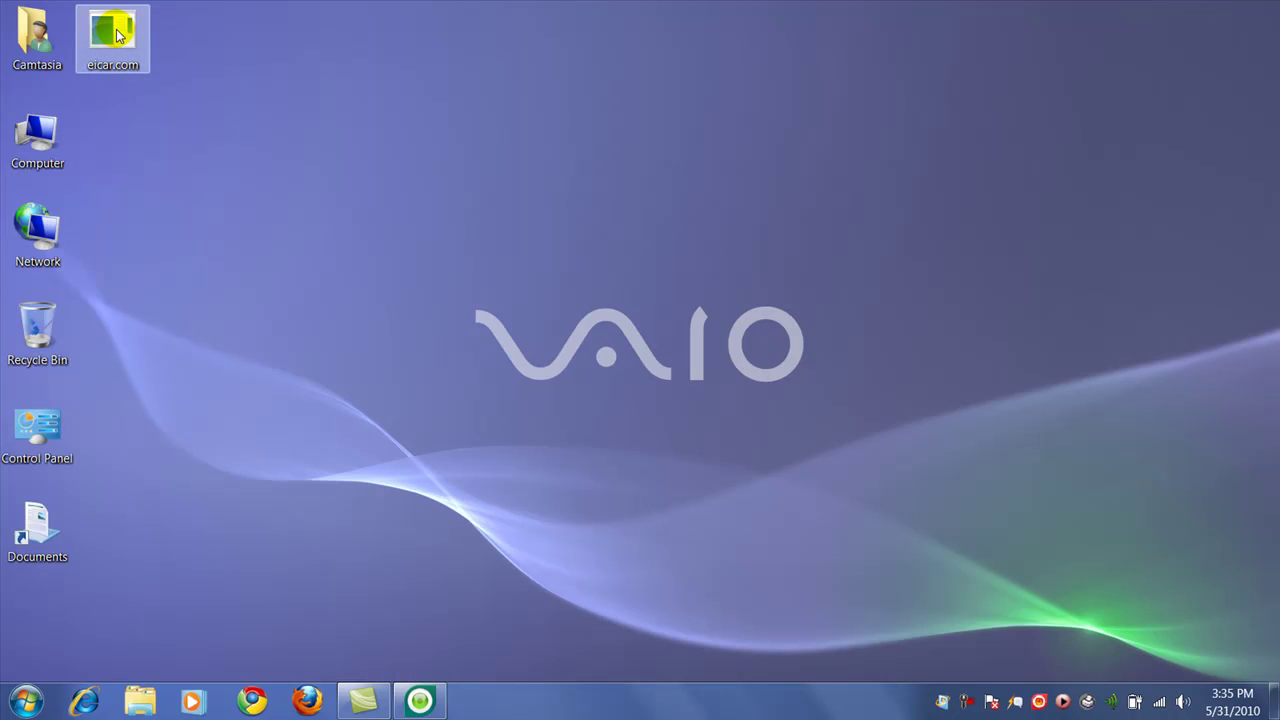
pyautogui.rightClick(1039, 700)
pyautogui.click(955, 618)
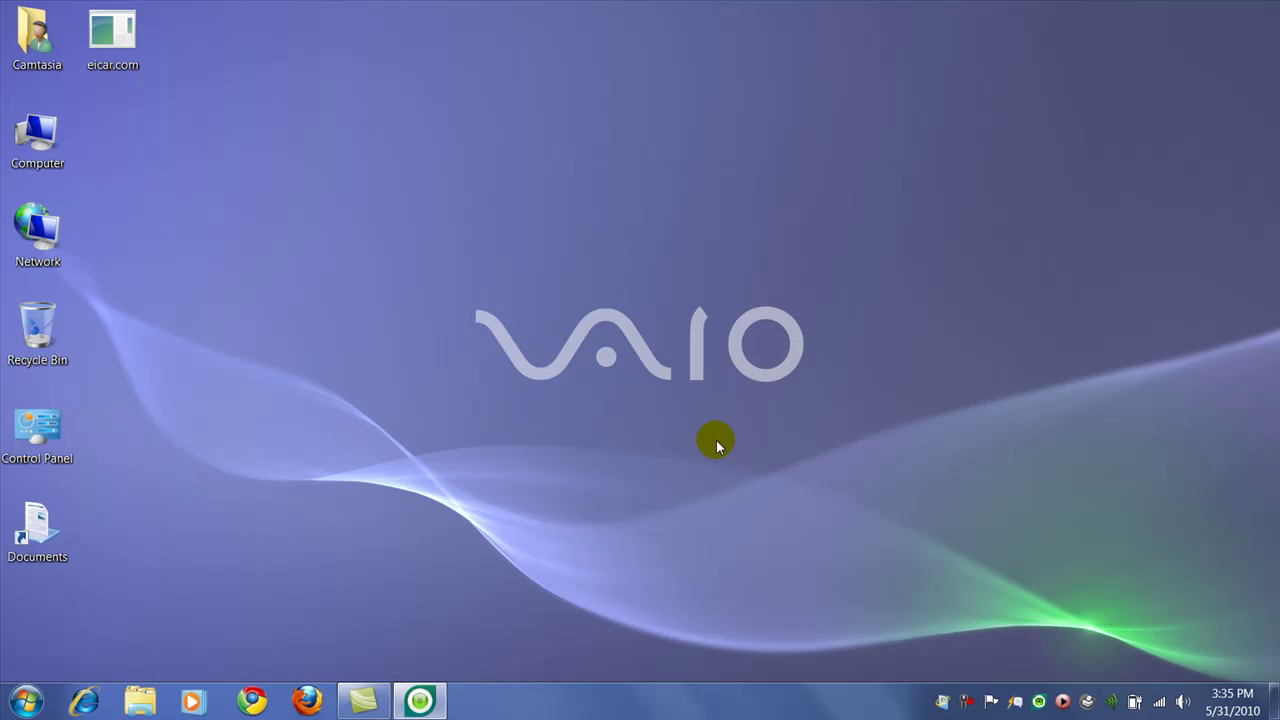
# Clean the eicar.com file on the desktop with ESET NOD32 Antivirus and close the scan report
pyautogui.rightClick(124, 34)
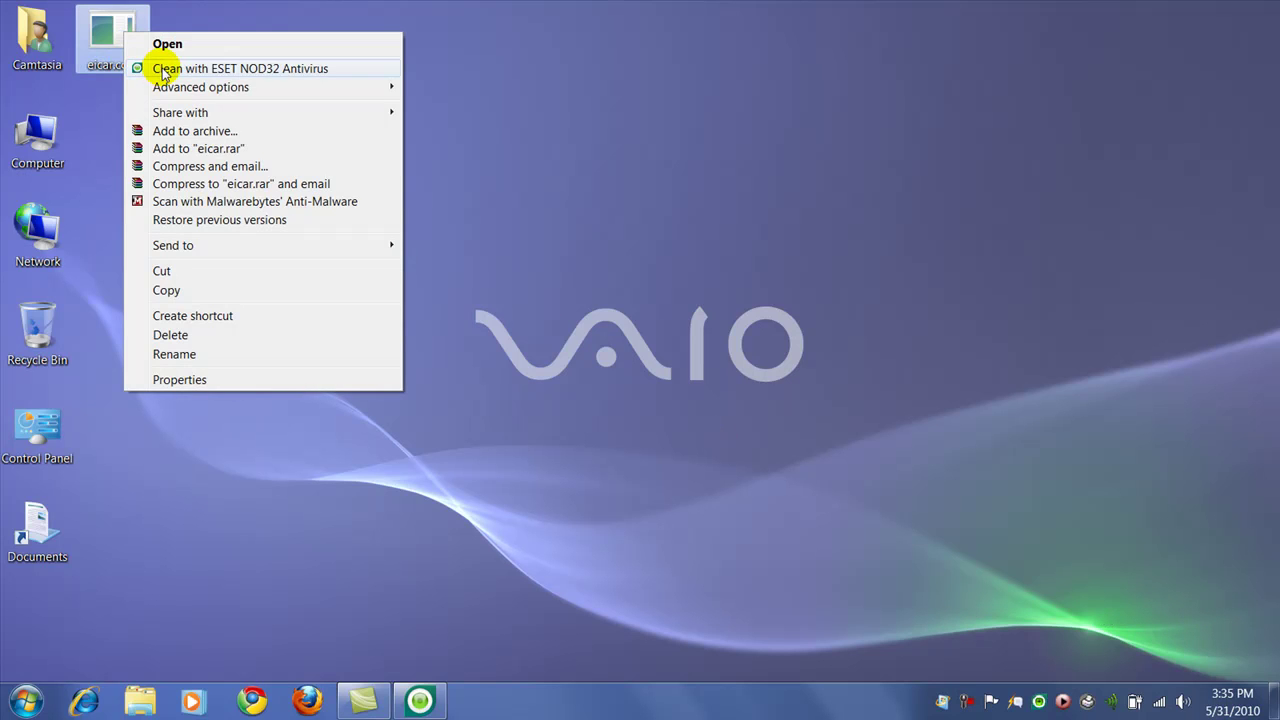
pyautogui.click(165, 69)
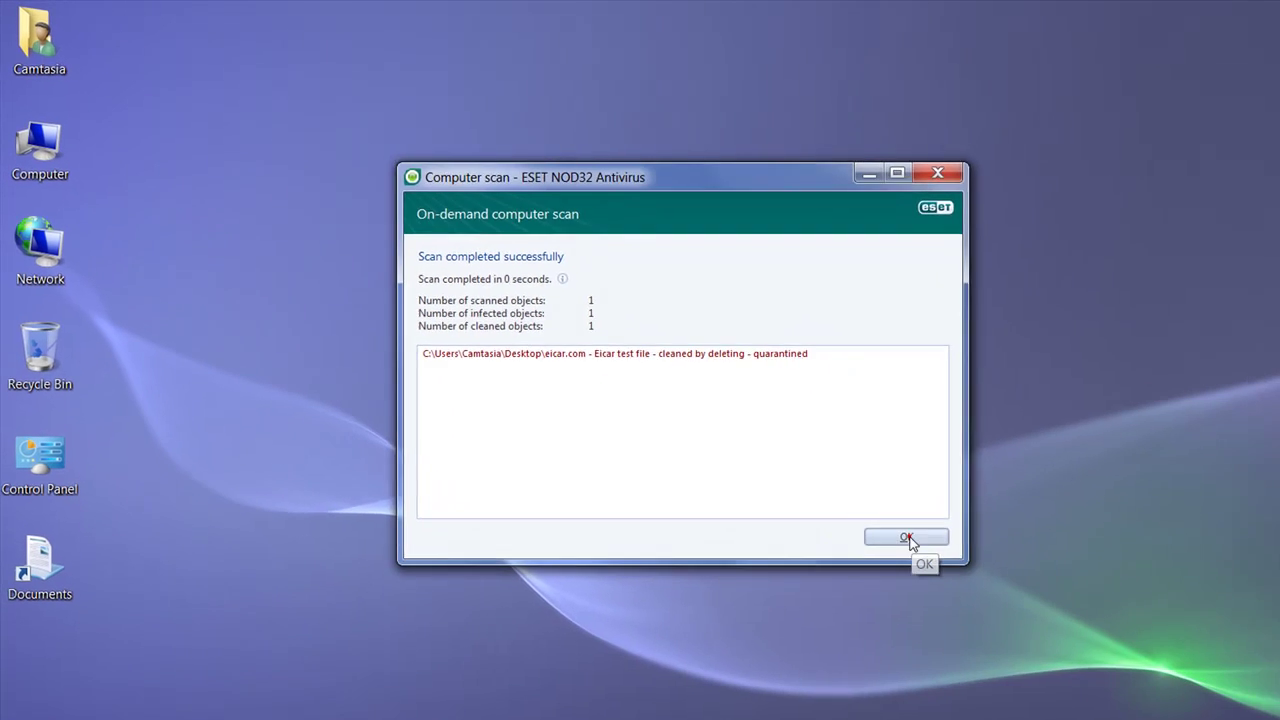
pyautogui.click(1064, 629)
# Check the ESET NOD32 quarantine for the cleaned eicar.com file and close the window
pyautogui.rightClick(1042, 705)
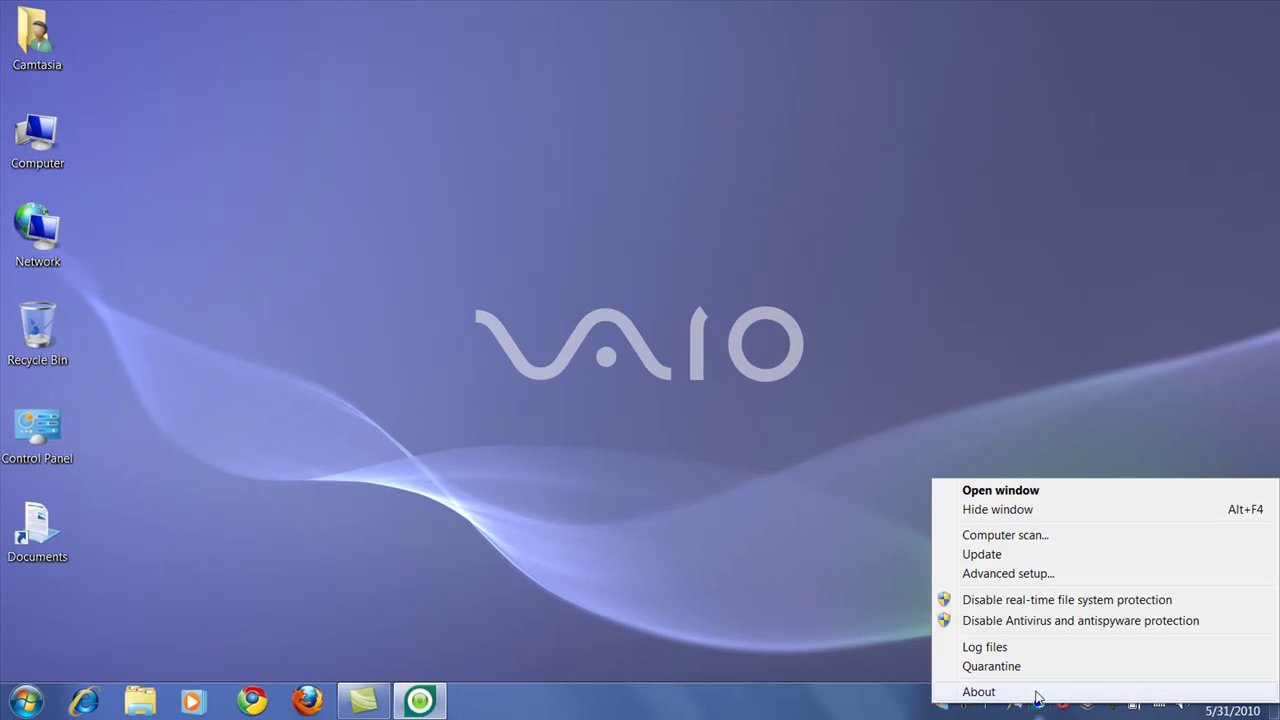
pyautogui.click(968, 664)
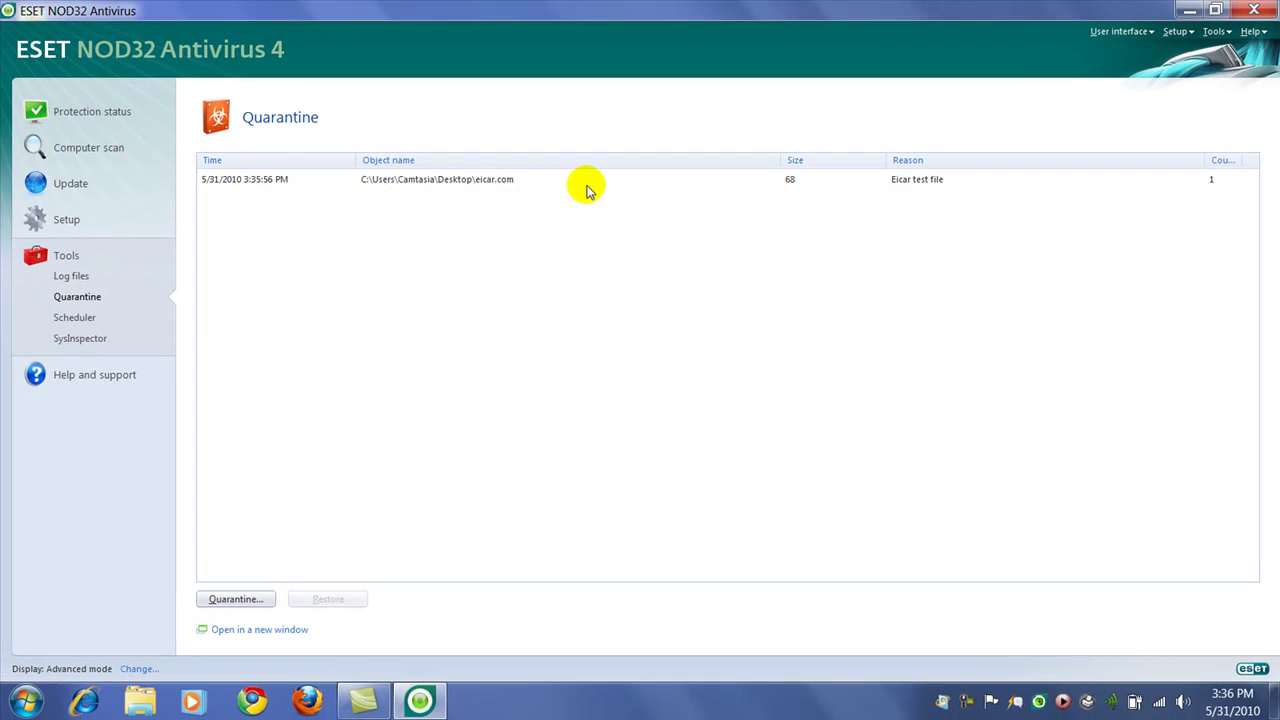
pyautogui.click(1254, 12)
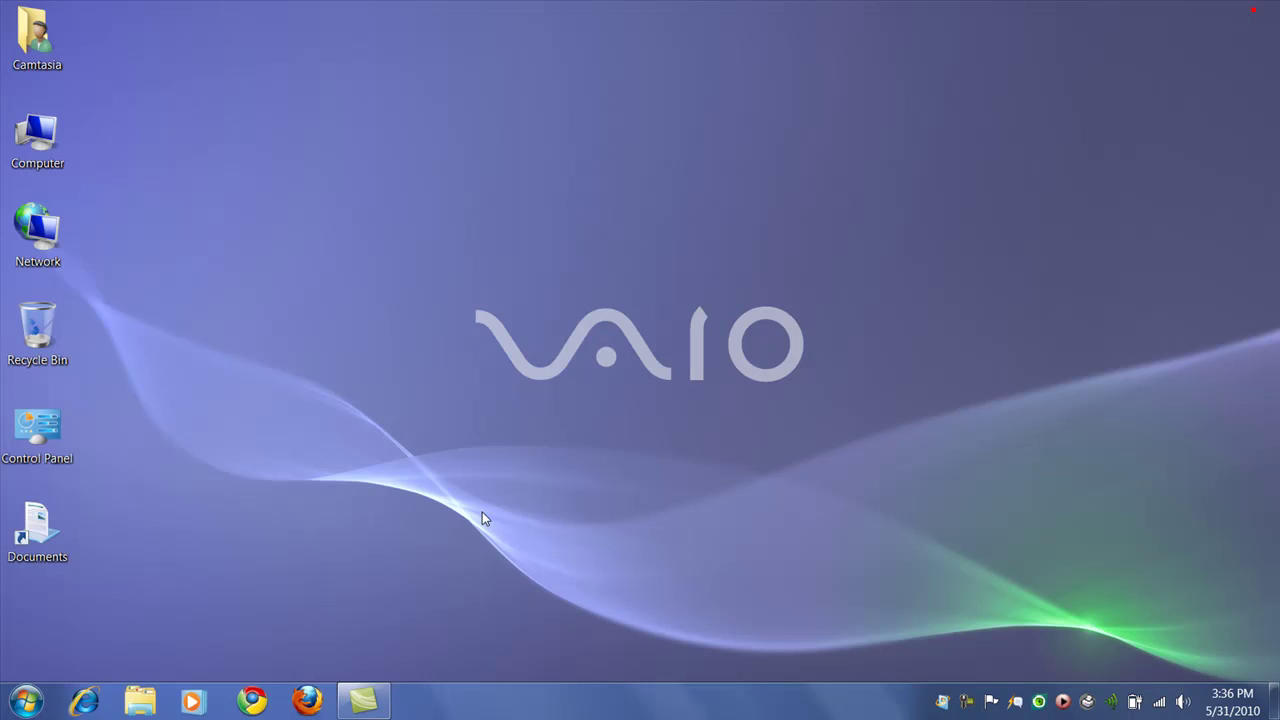
pyautogui.click(319, 703)
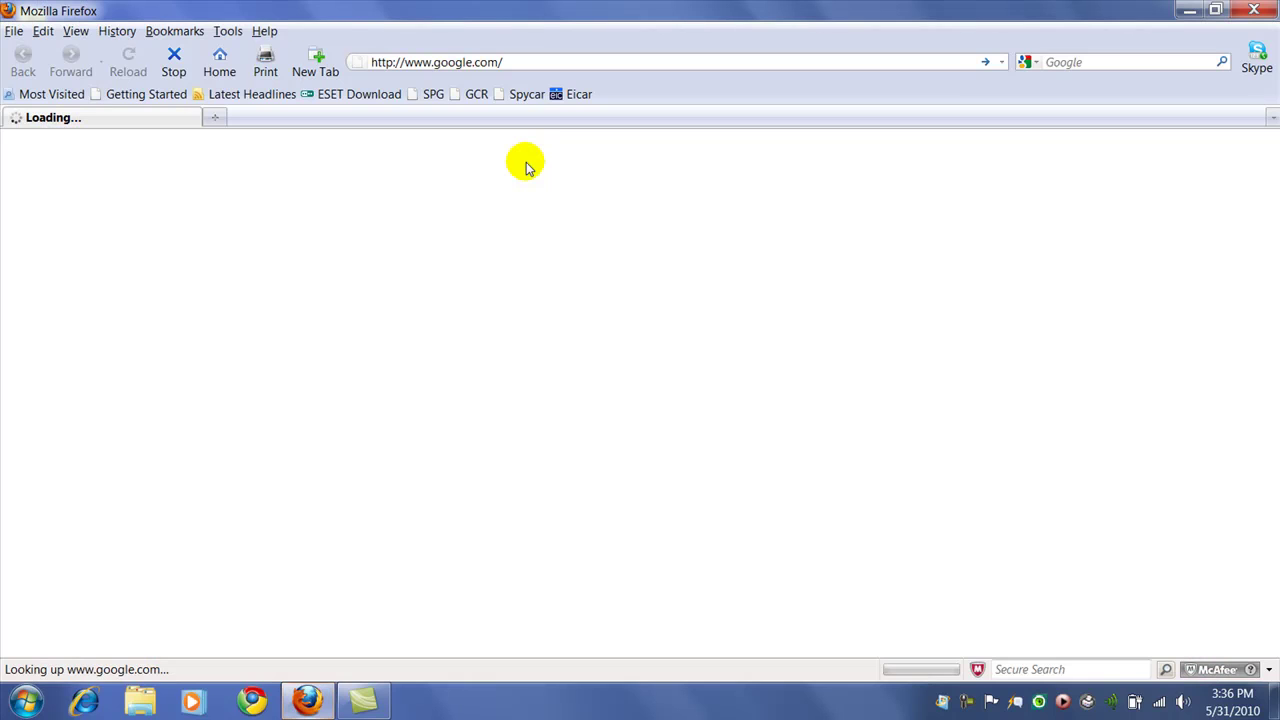
pyautogui.click(437, 62)
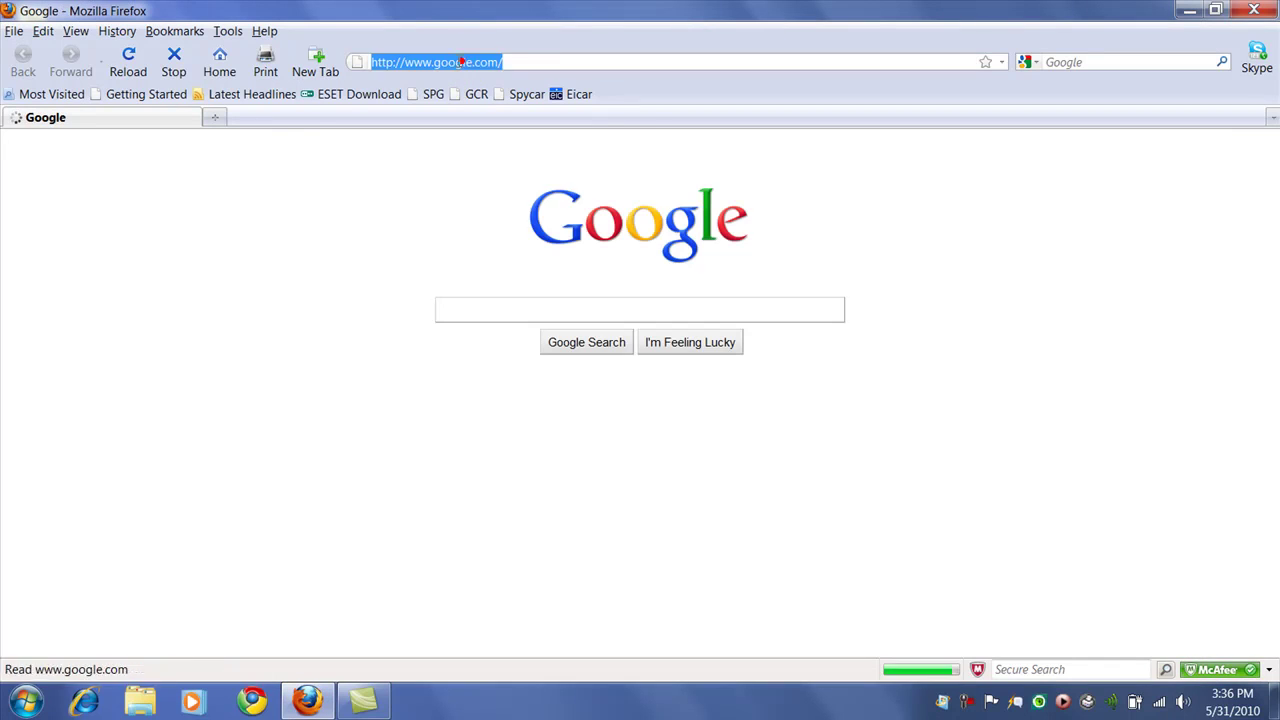
pyautogui.click(437, 62)
pyautogui.hotkey('shift', 'End')
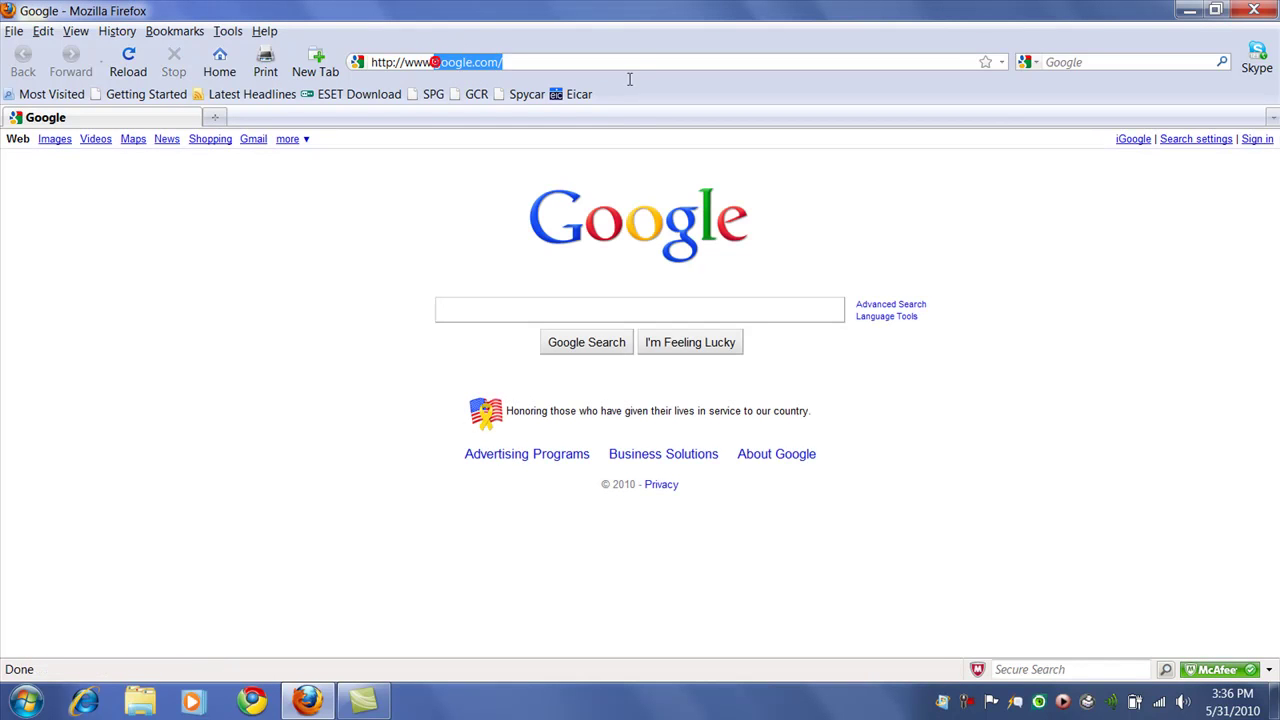
pyautogui.write('eset.com')
pyautogui.press('Return')
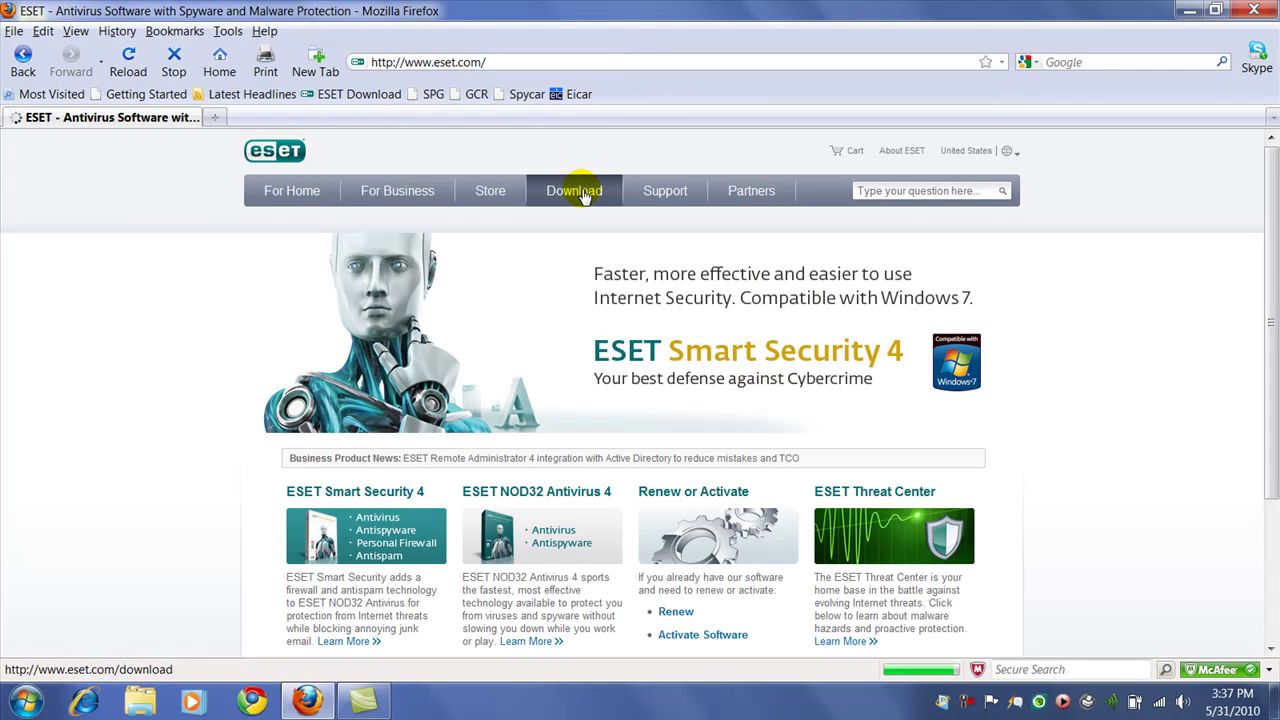
# Go to ESET's Spyware and Virus Removal download page and select the Mebroot trojan cleaner tool
pyautogui.click(585, 196)
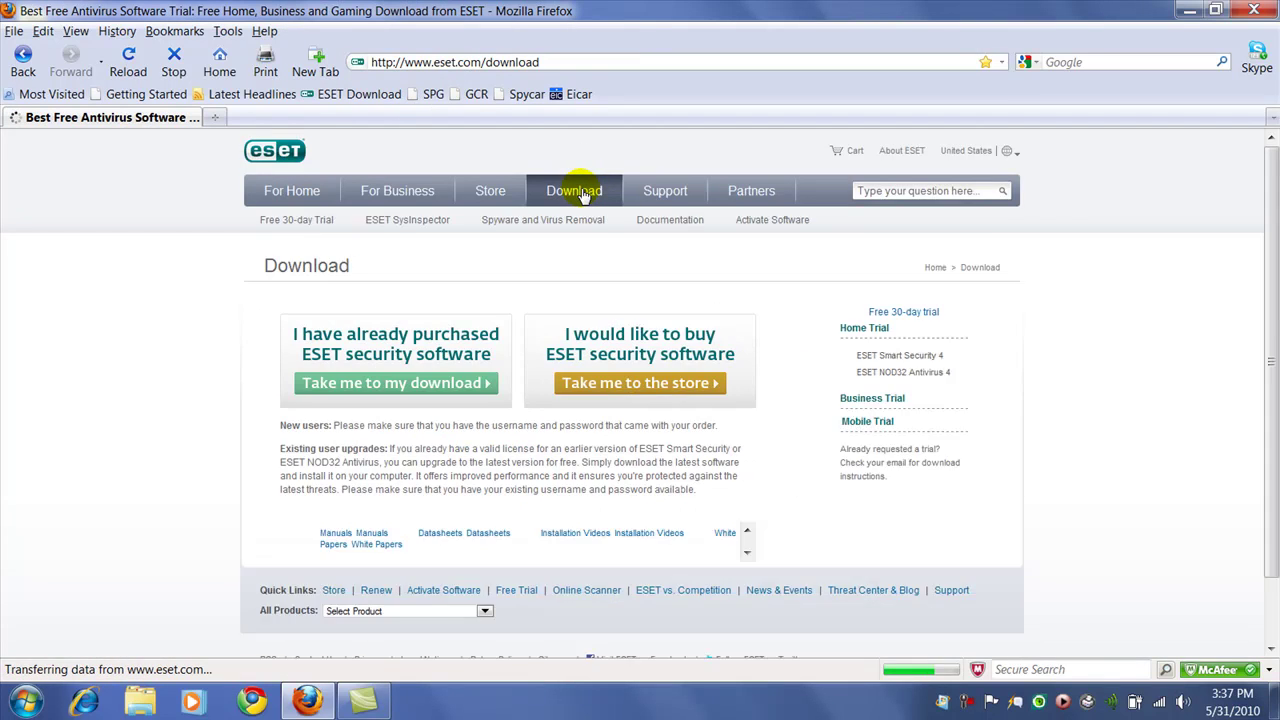
pyautogui.click(543, 222)
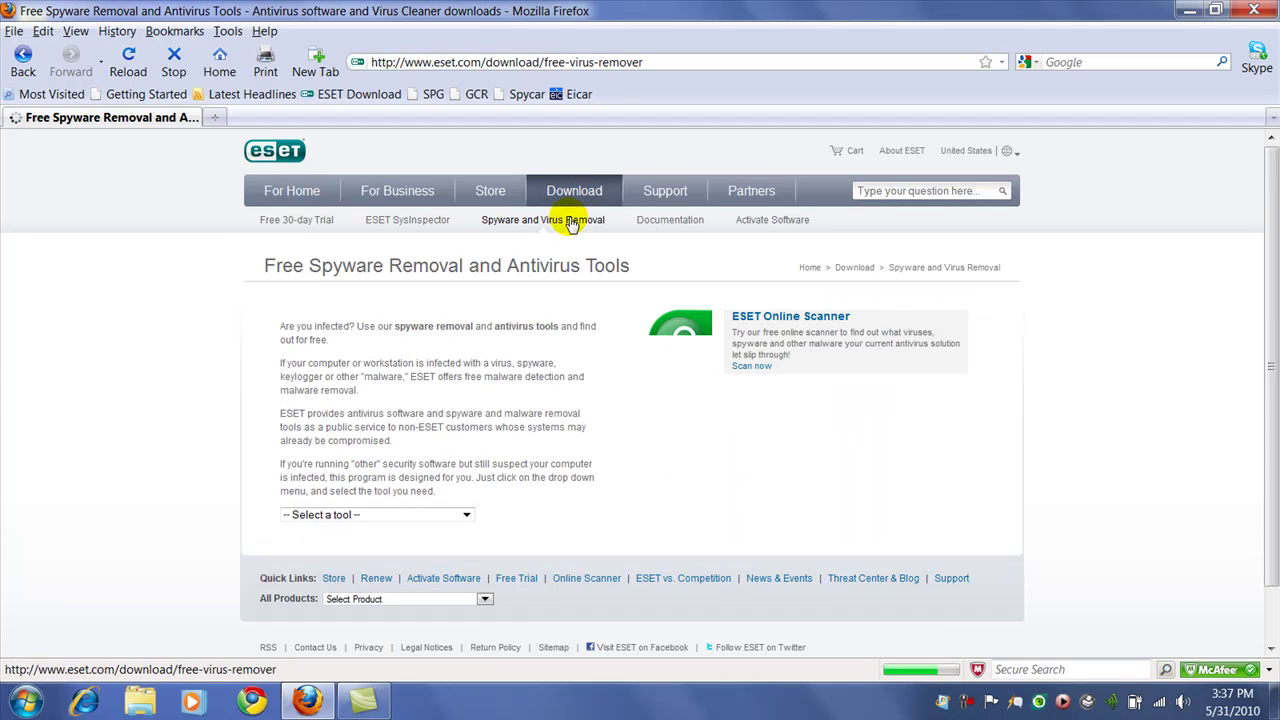
pyautogui.scroll(-1, 423, 452)
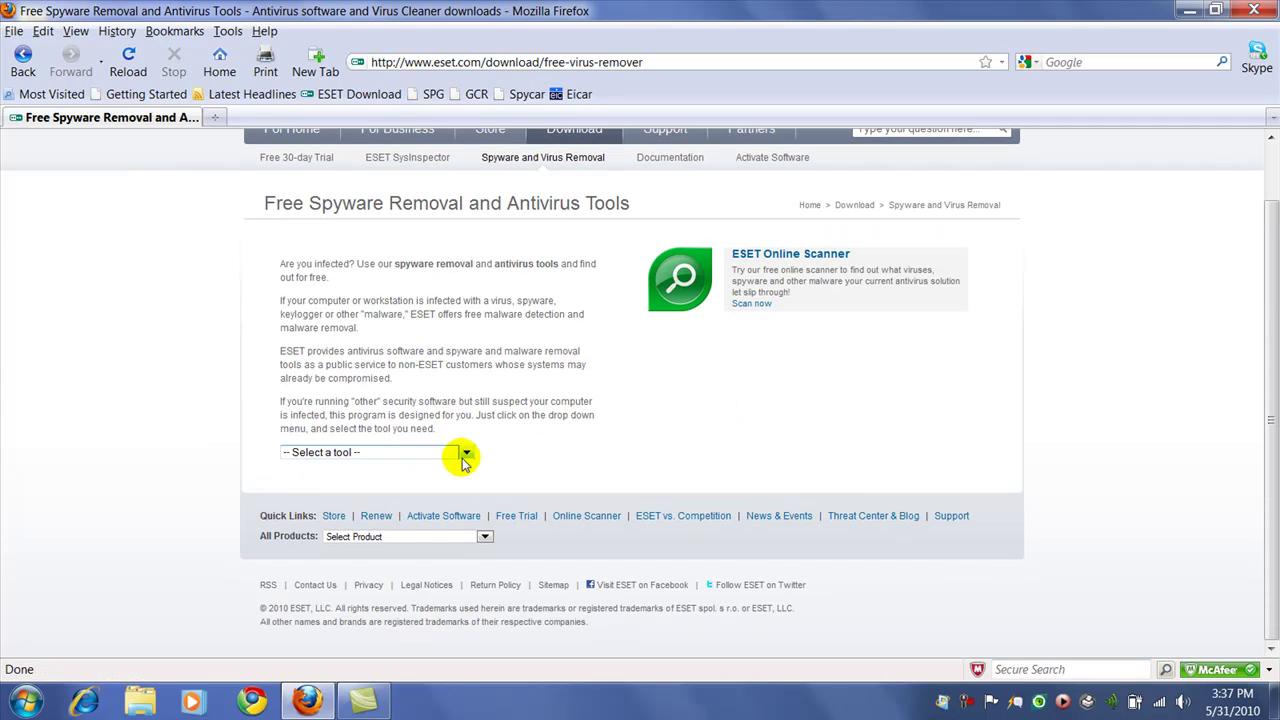
pyautogui.click(466, 454)
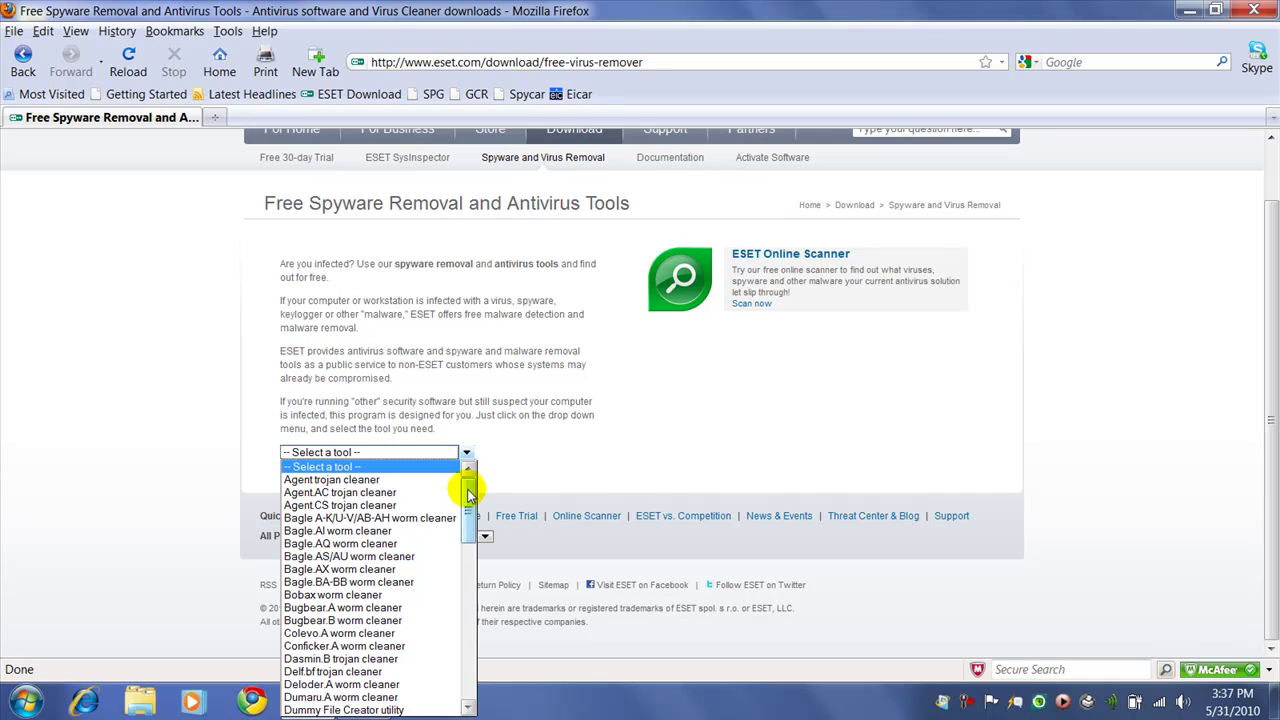
pyautogui.moveTo(469, 492); pyautogui.dragTo(471, 651)
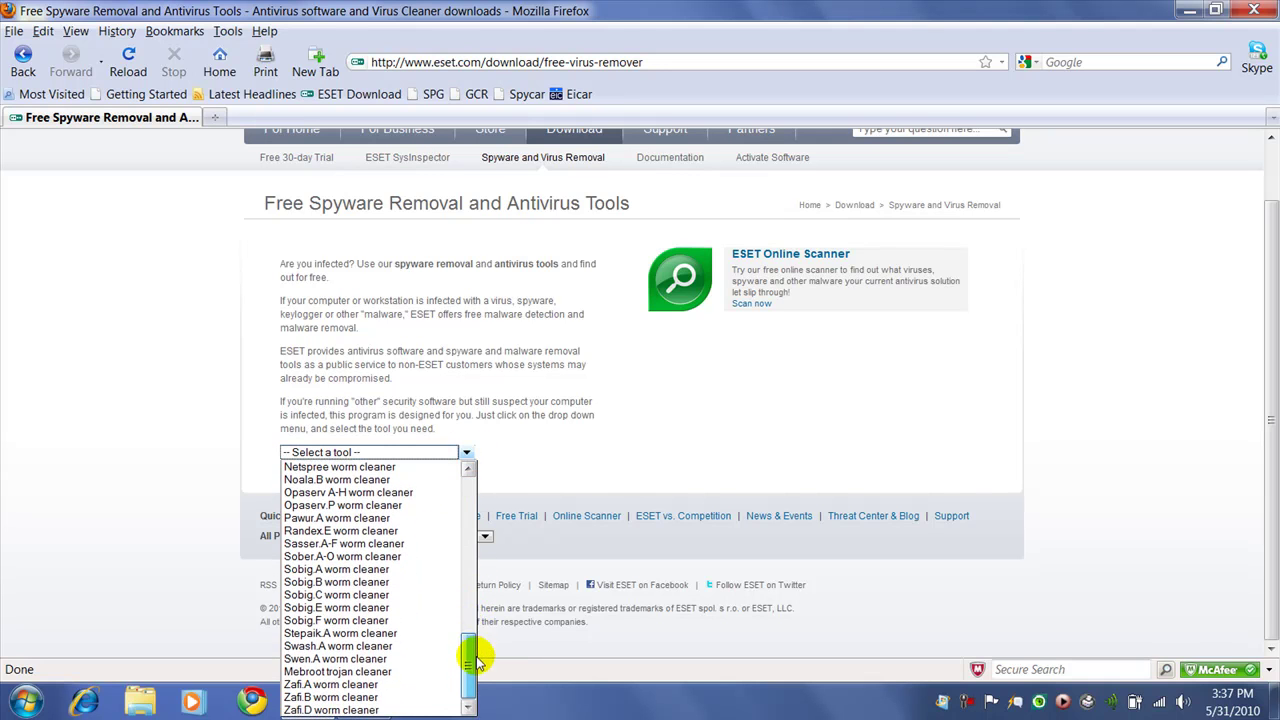
pyautogui.click(365, 672)
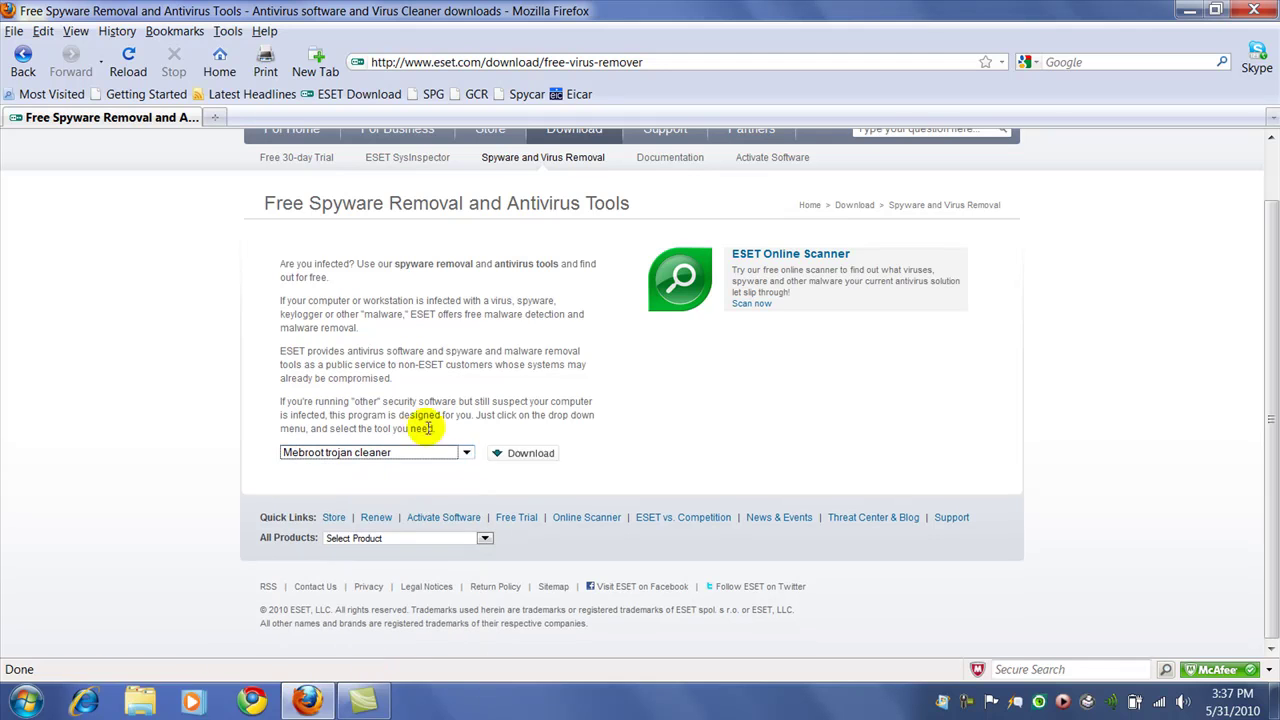
# Download the Mebroot trojan cleaner and save EMebRemover.exe to the Desktop
pyautogui.click(517, 455)
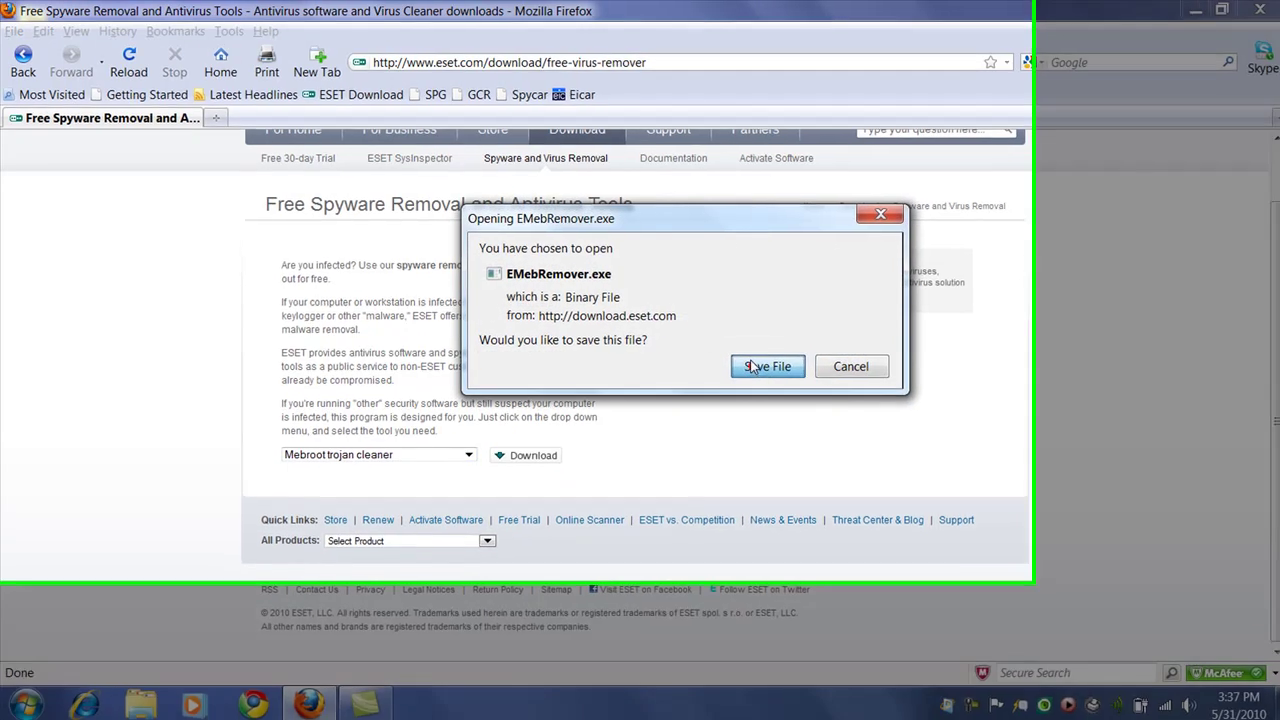
pyautogui.click(754, 367)
pyautogui.click(87, 156)
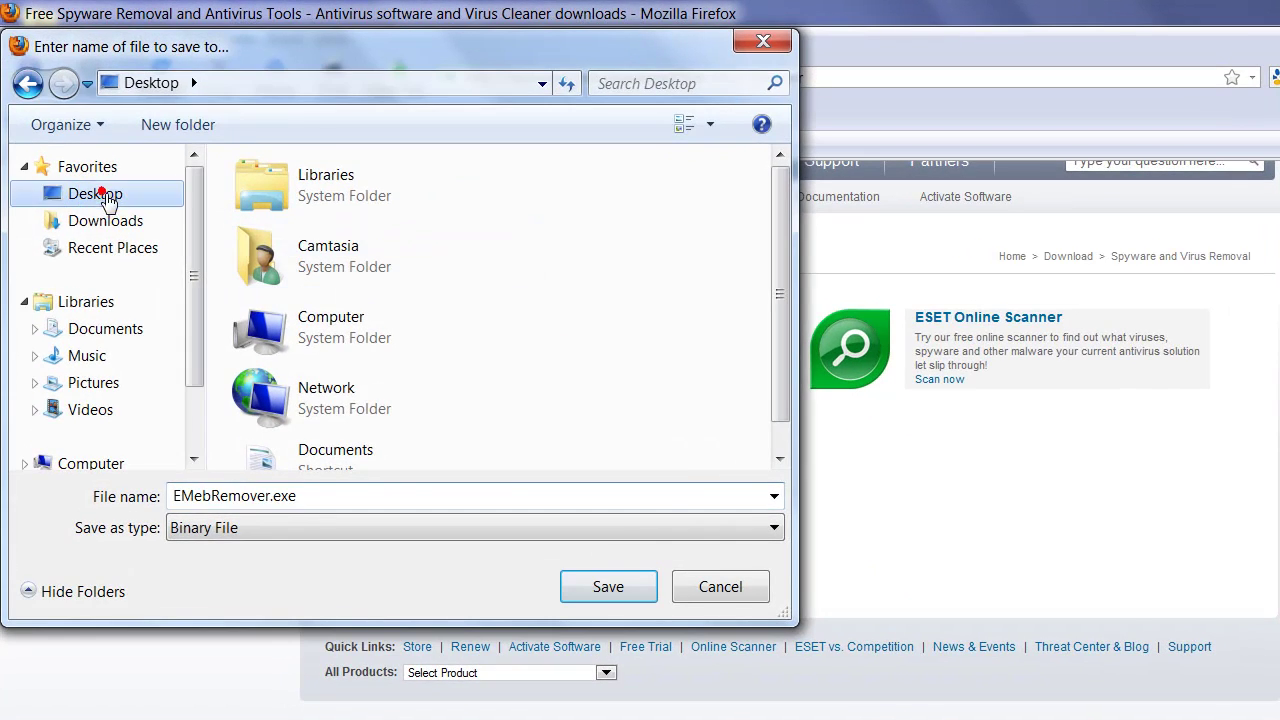
pyautogui.click(612, 587)
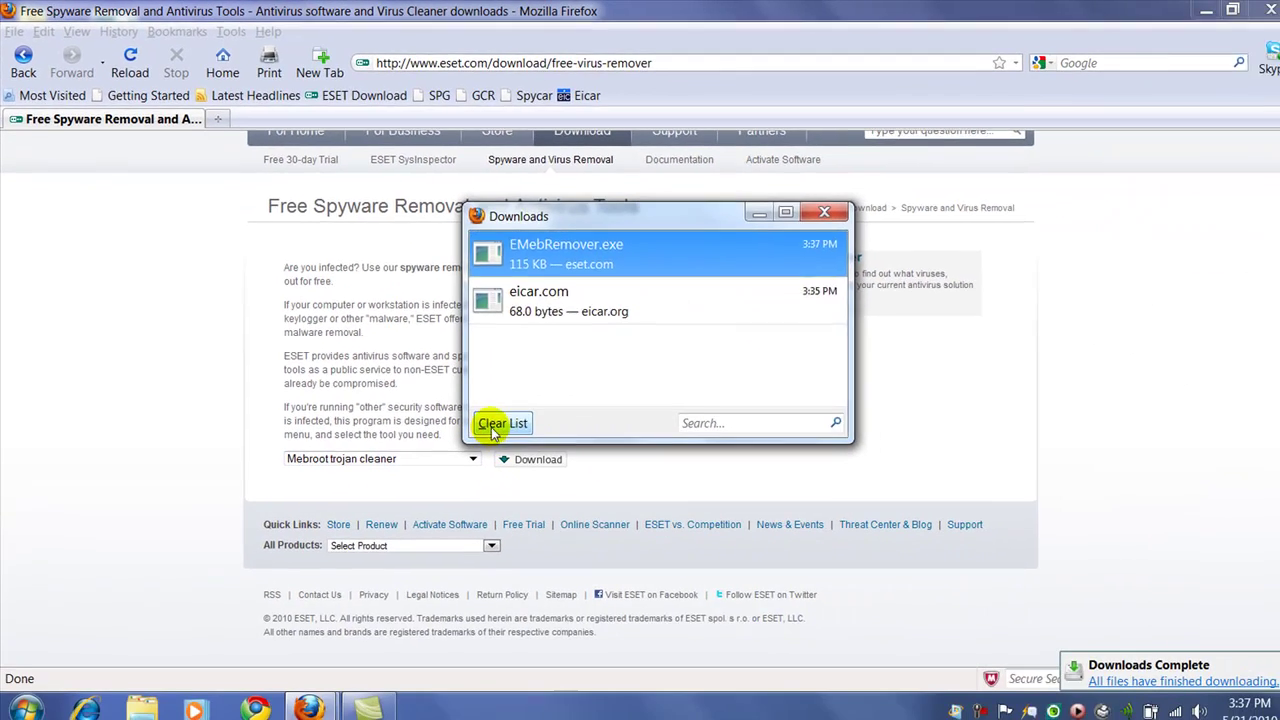
# Clear the Firefox download list and close both the browser and the Downloads window
pyautogui.click(586, 493)
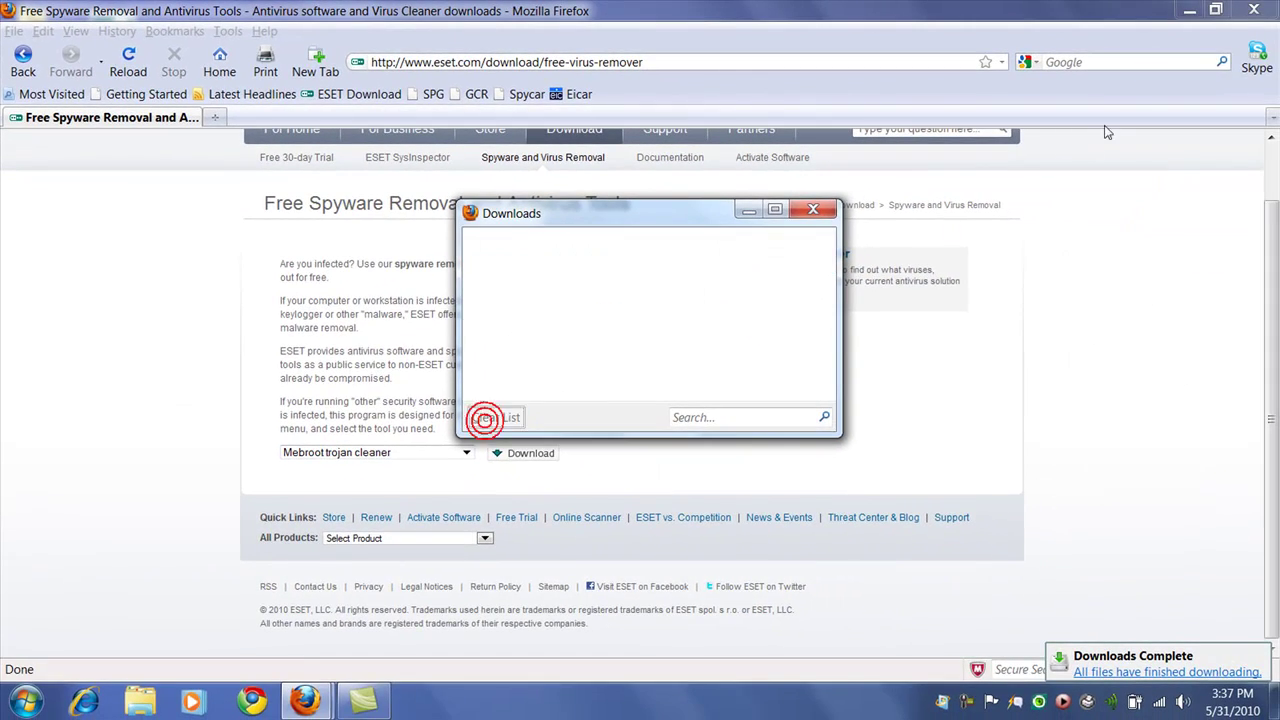
pyautogui.click(1232, 20)
pyautogui.click(822, 208)
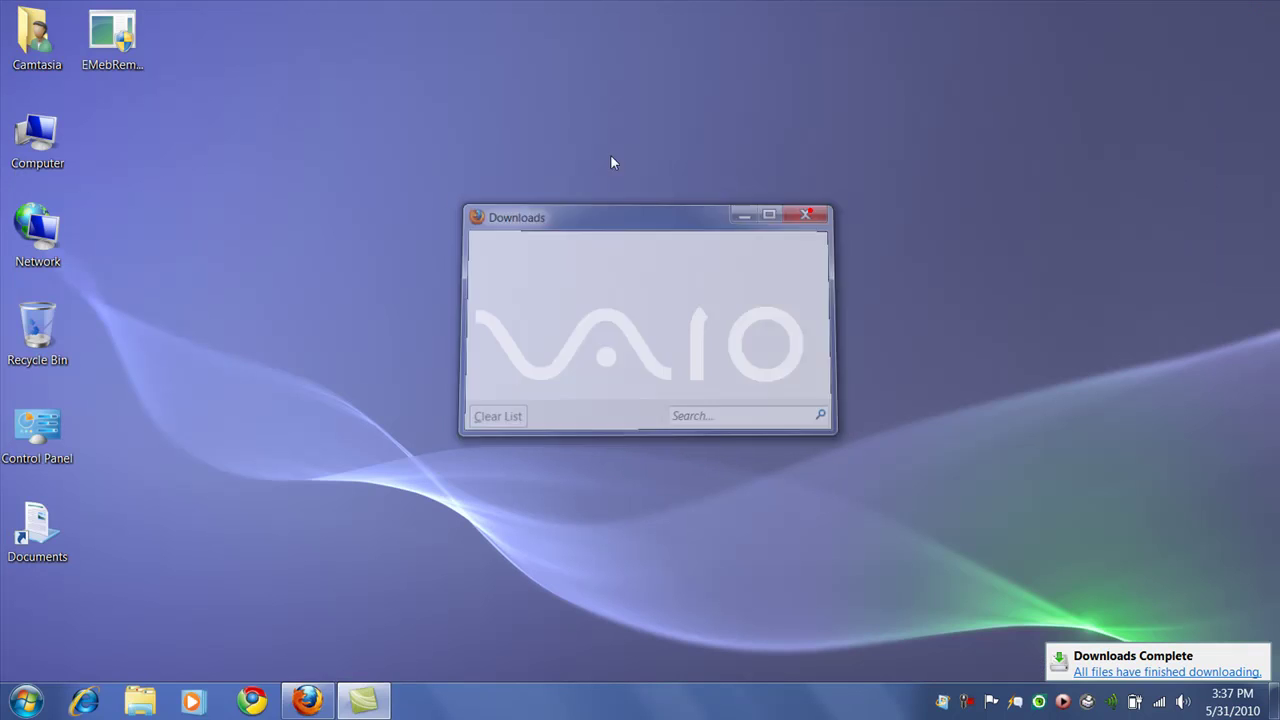
# Run EMebRemover.exe from the desktop to check for the Mebroot rootkit and dismiss its result message
pyautogui.moveTo(130, 36); pyautogui.dragTo(442, 144)
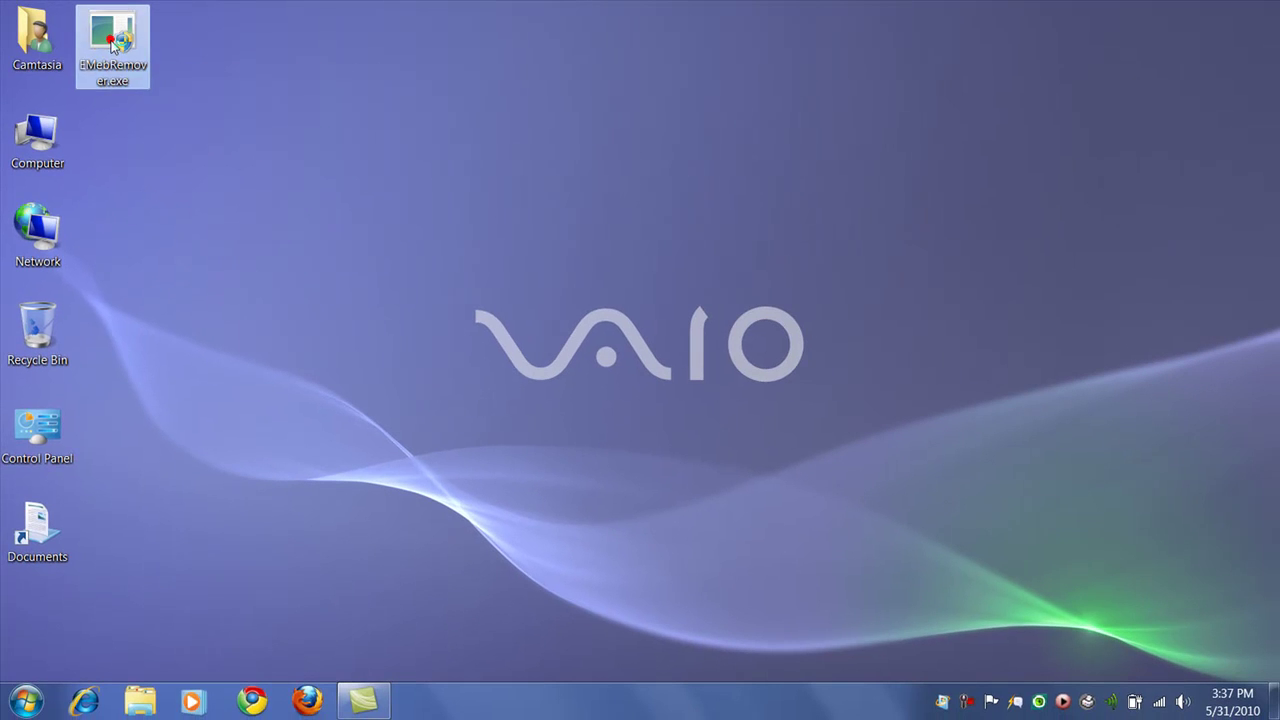
pyautogui.doubleClick(112, 47)
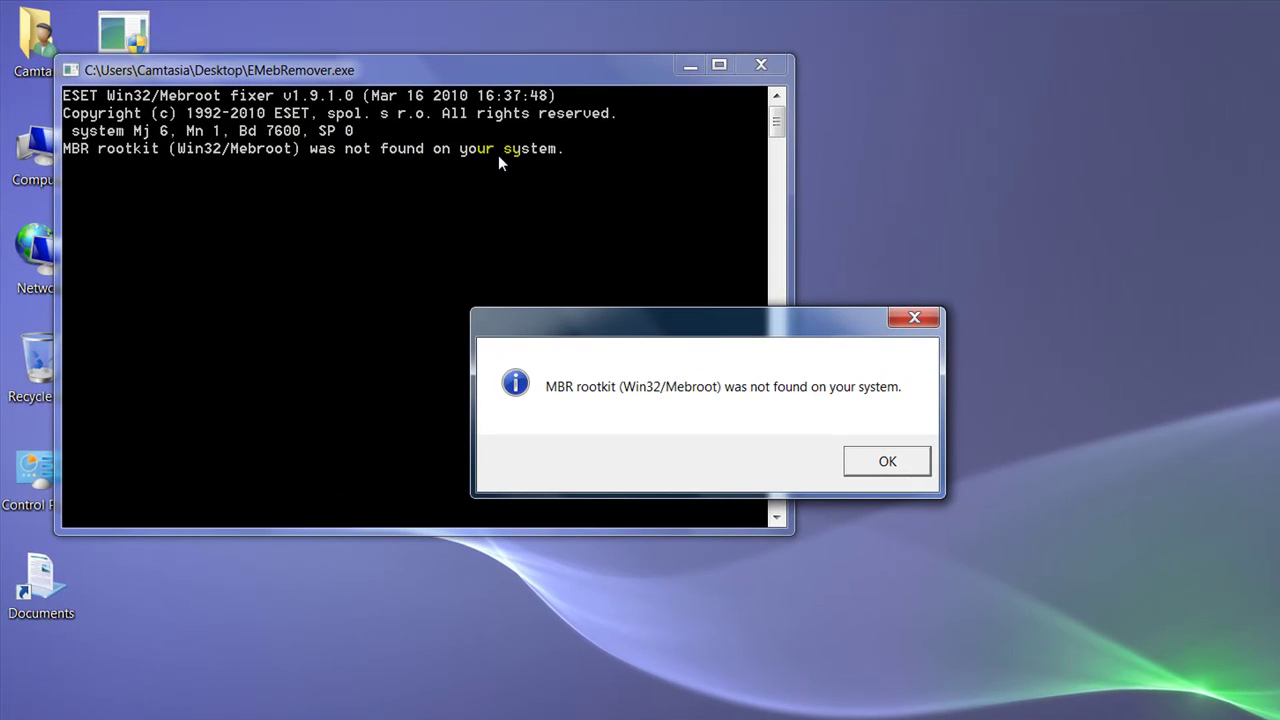
pyautogui.click(877, 455)
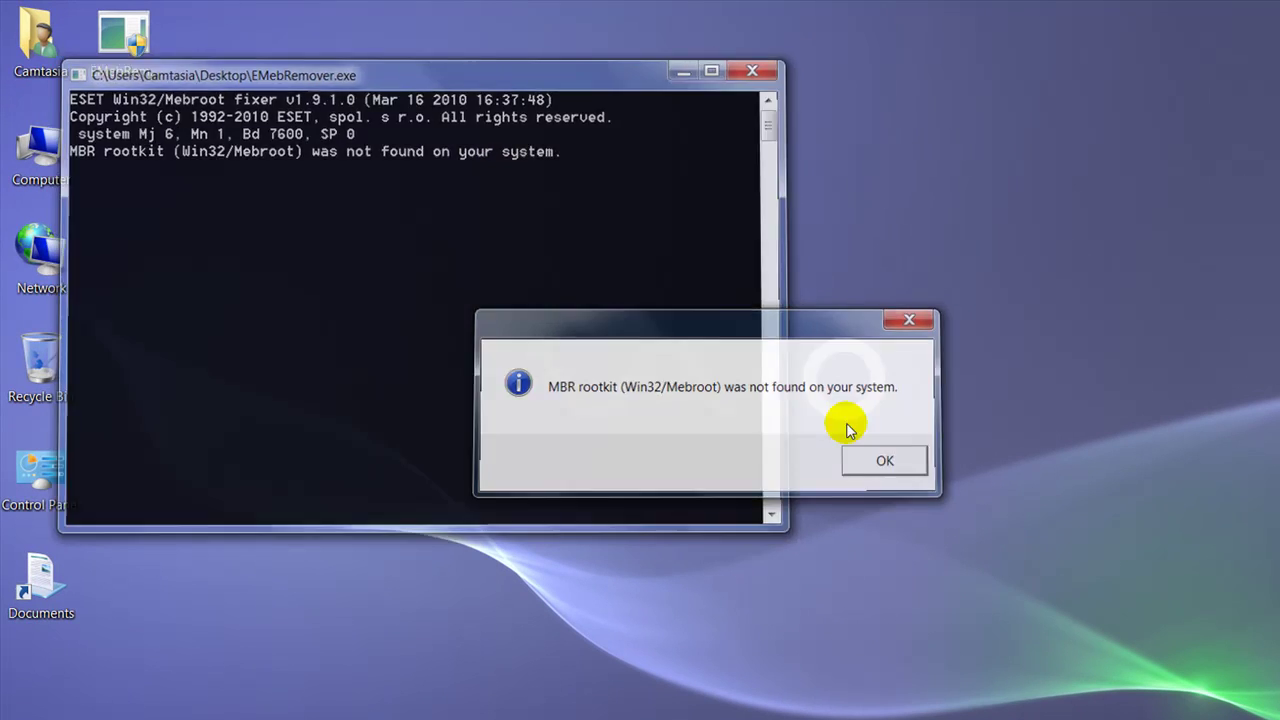